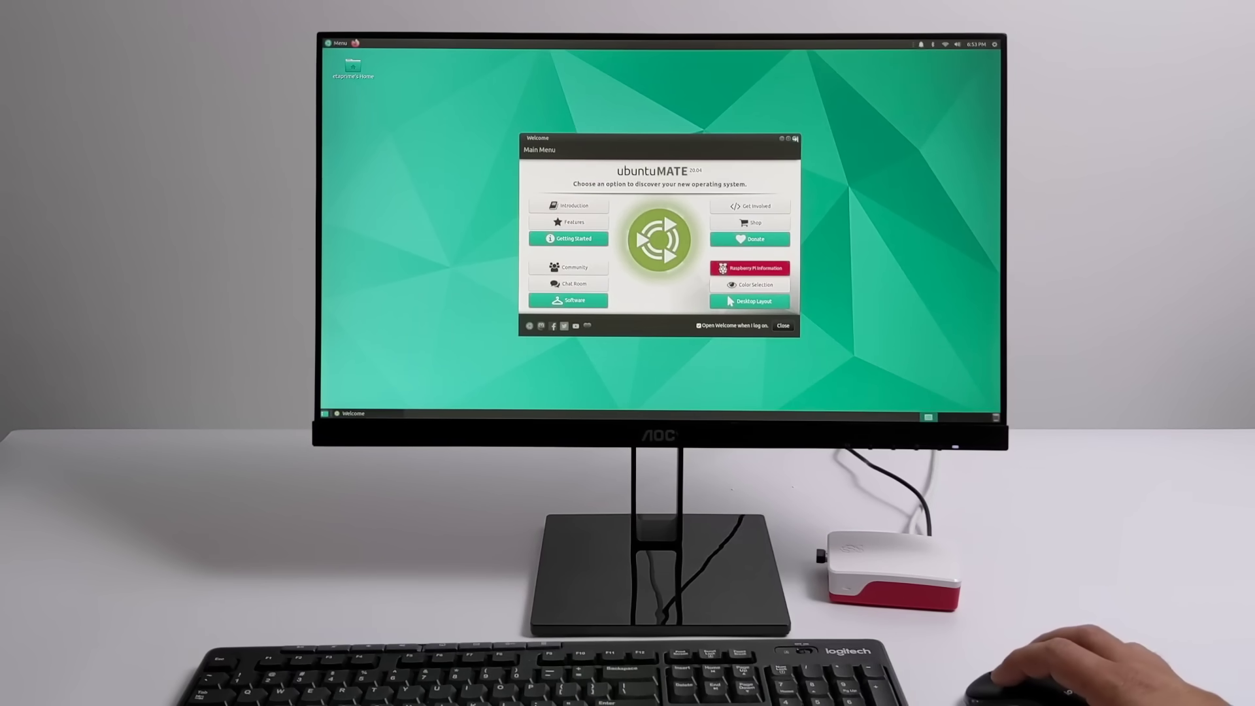
Close the Ubuntu MATE Welcome window, then open and dismiss the main applications menu.
click(795, 139)
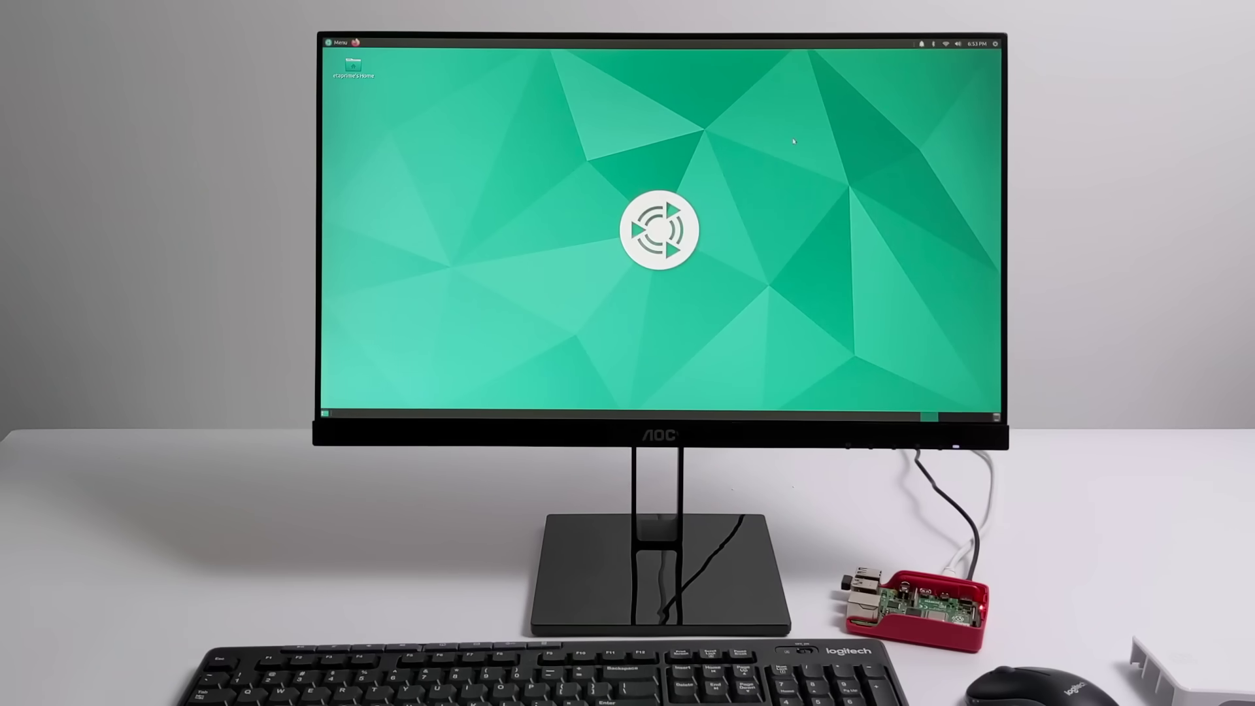
click(340, 44)
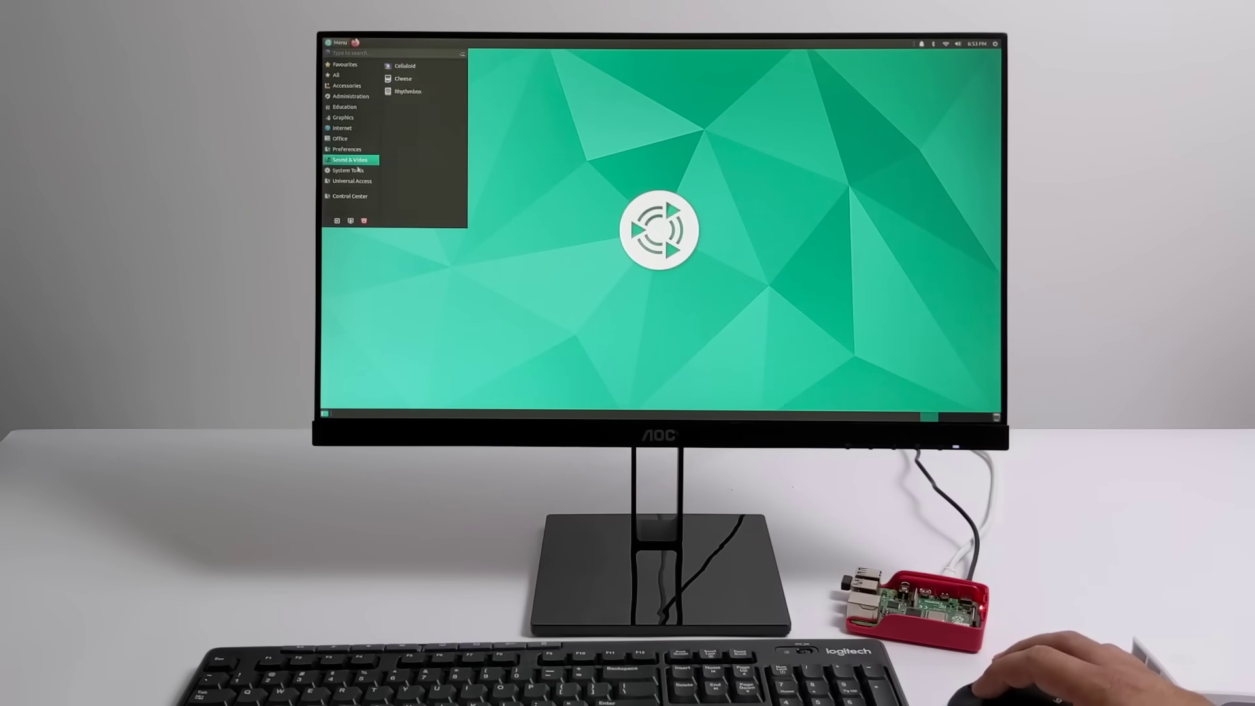
click(562, 170)
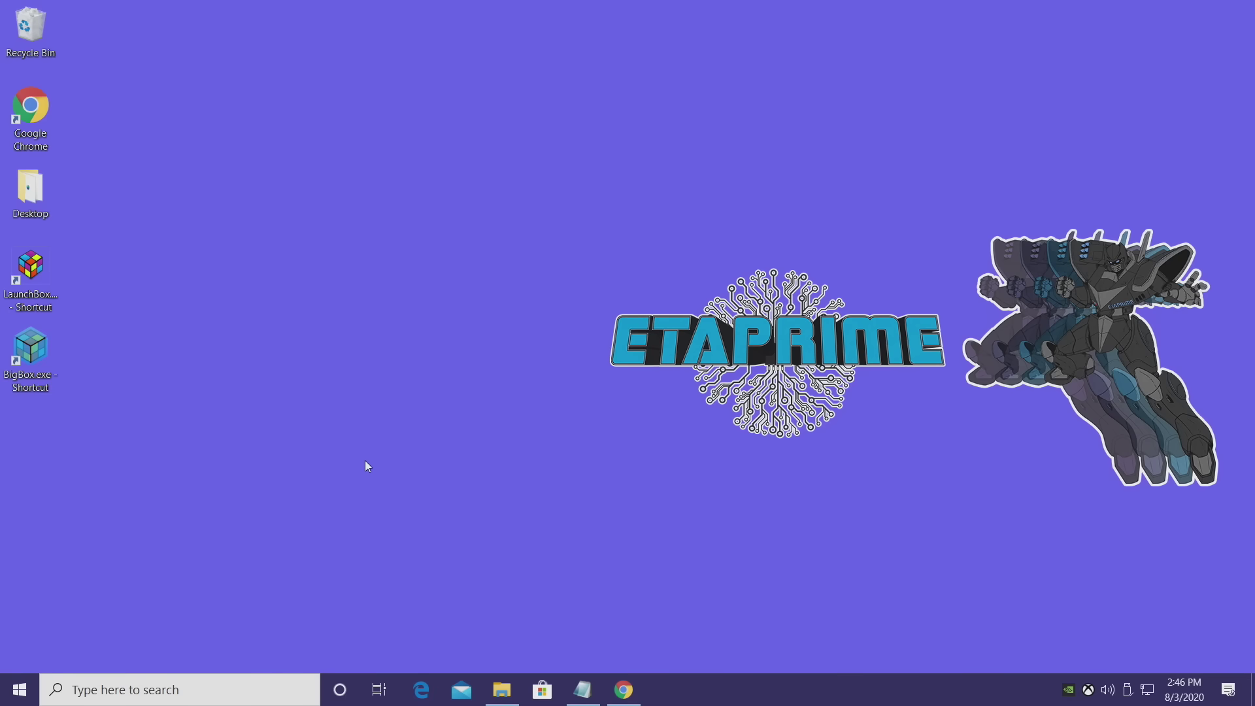
click(499, 688)
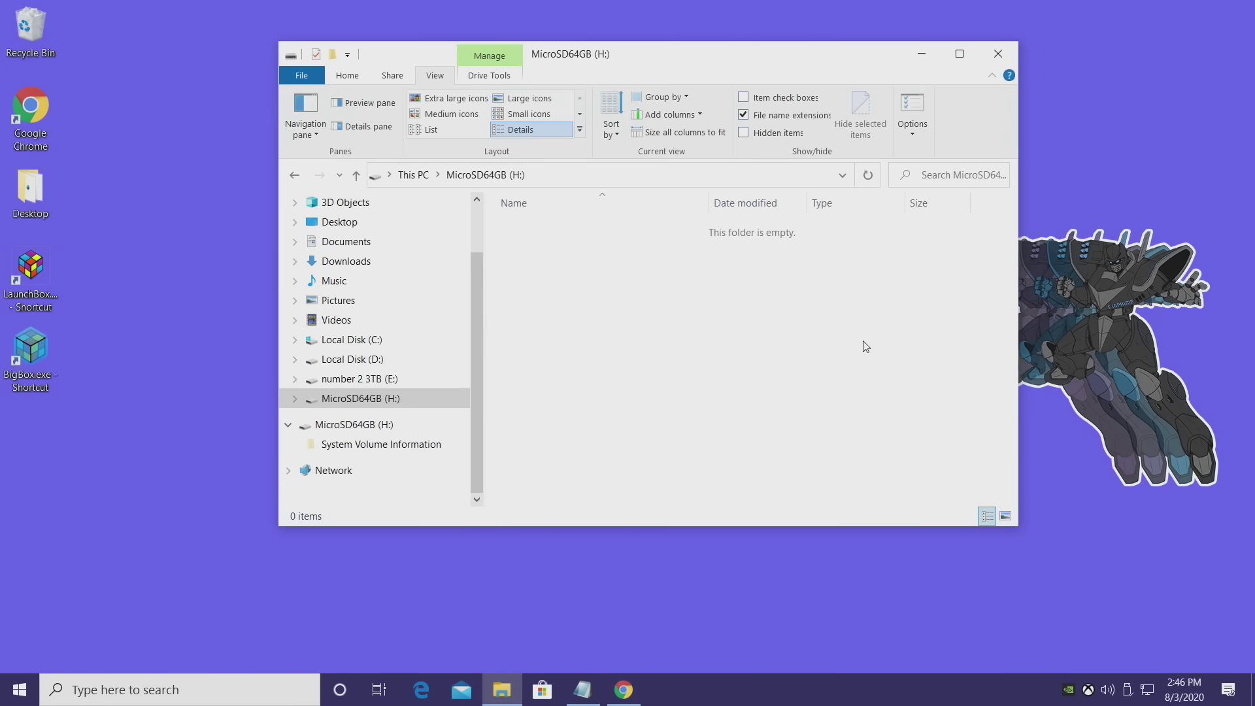
click(922, 54)
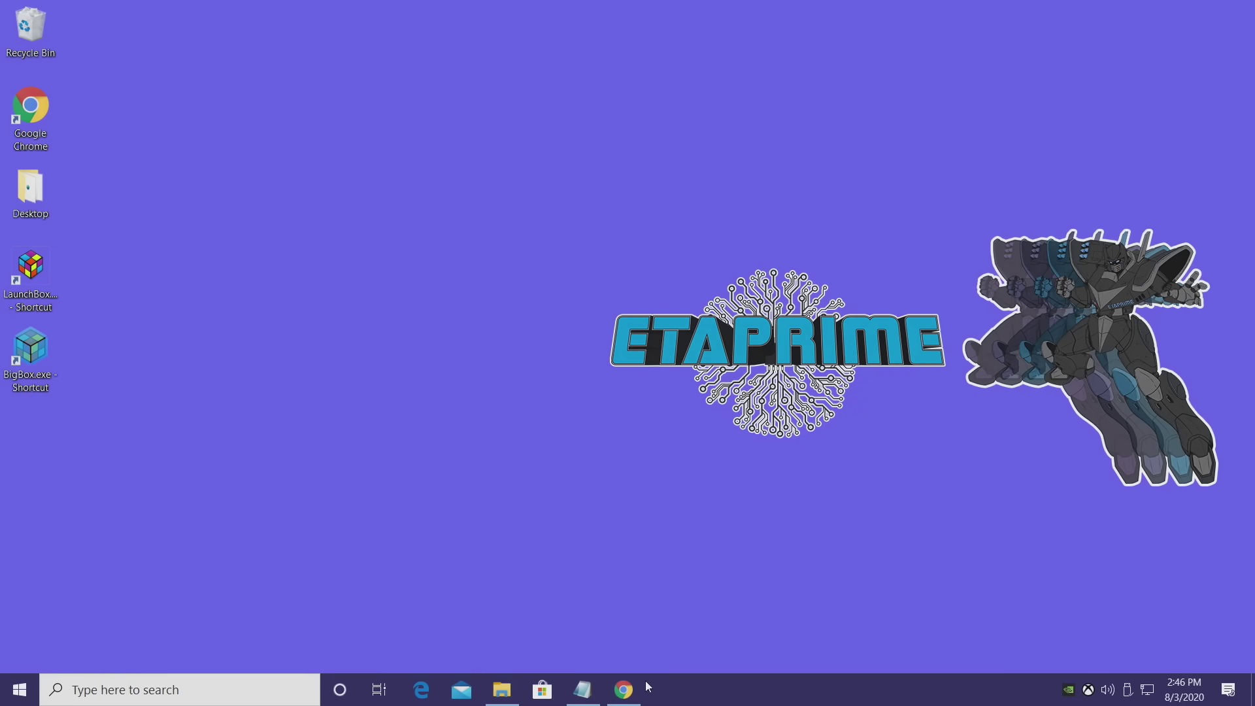
Download Raspberry Pi Imager for Windows (imager_1.4.exe) and switch to the ubuntu-mate.org tab.
click(625, 690)
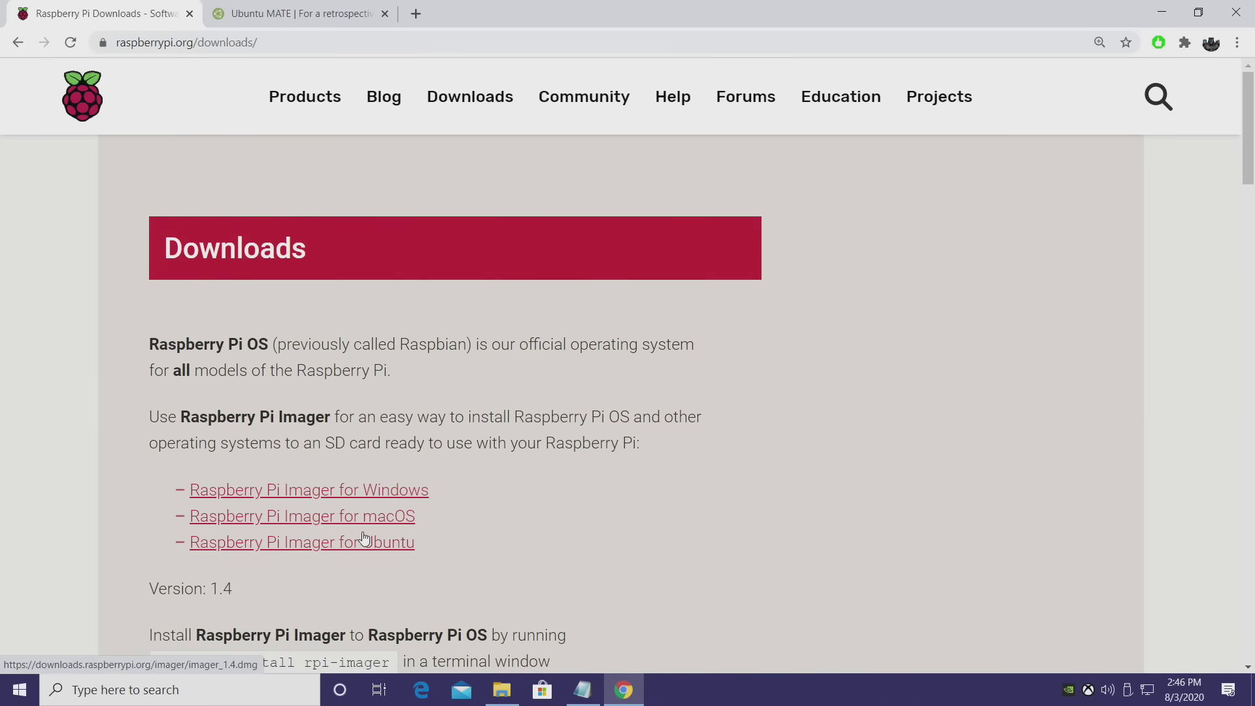
click(365, 502)
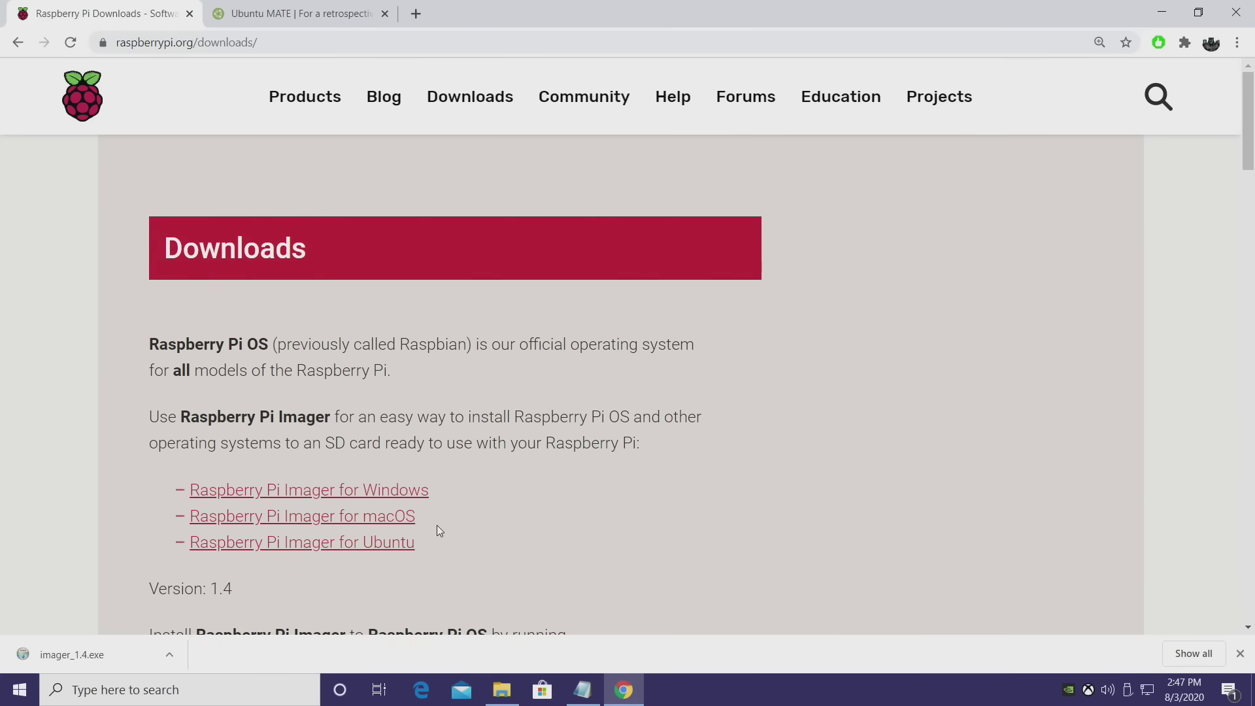
click(275, 12)
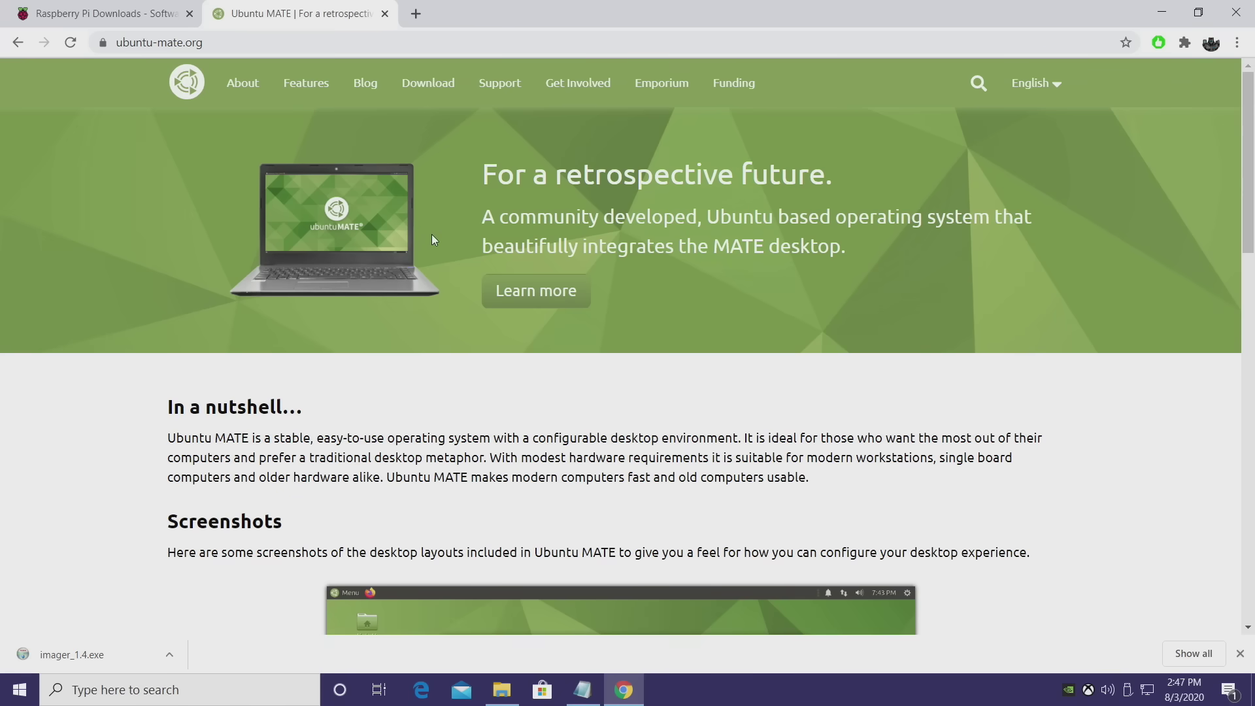
Direct-download the Ubuntu MATE 20.04 LTS image for the 64-bit Raspberry Pi port.
click(433, 92)
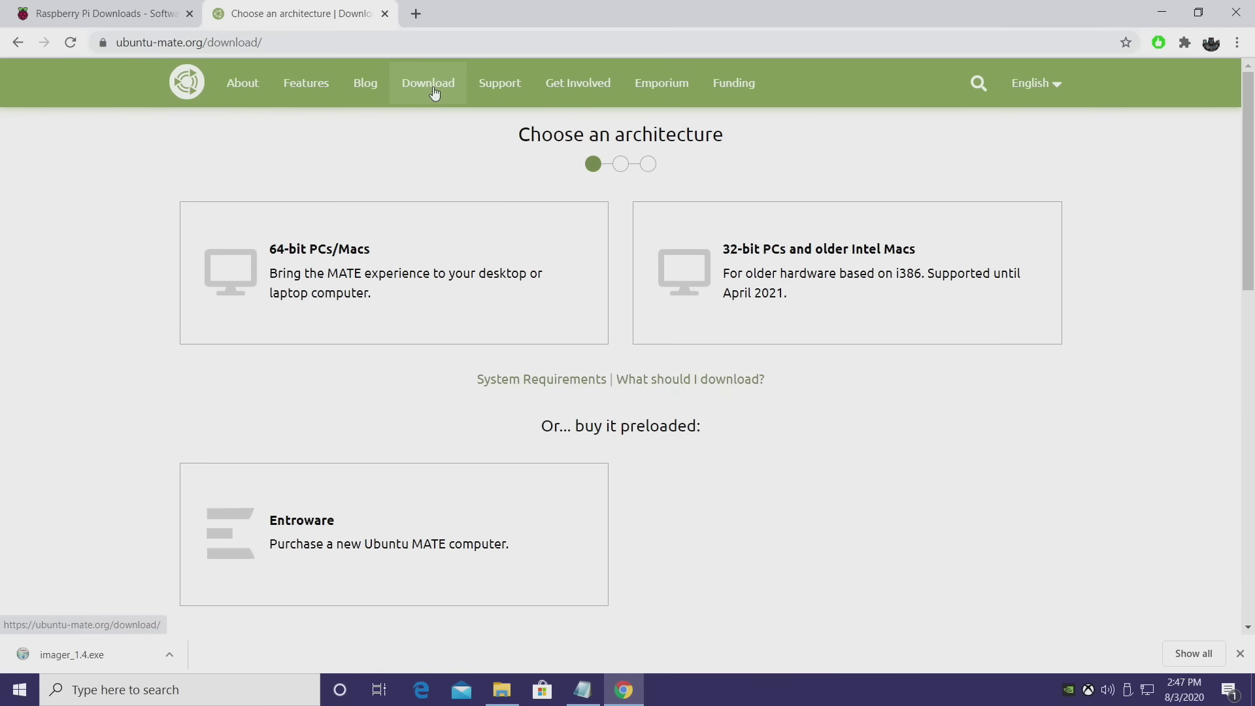
scroll(717, 356, down, 7)
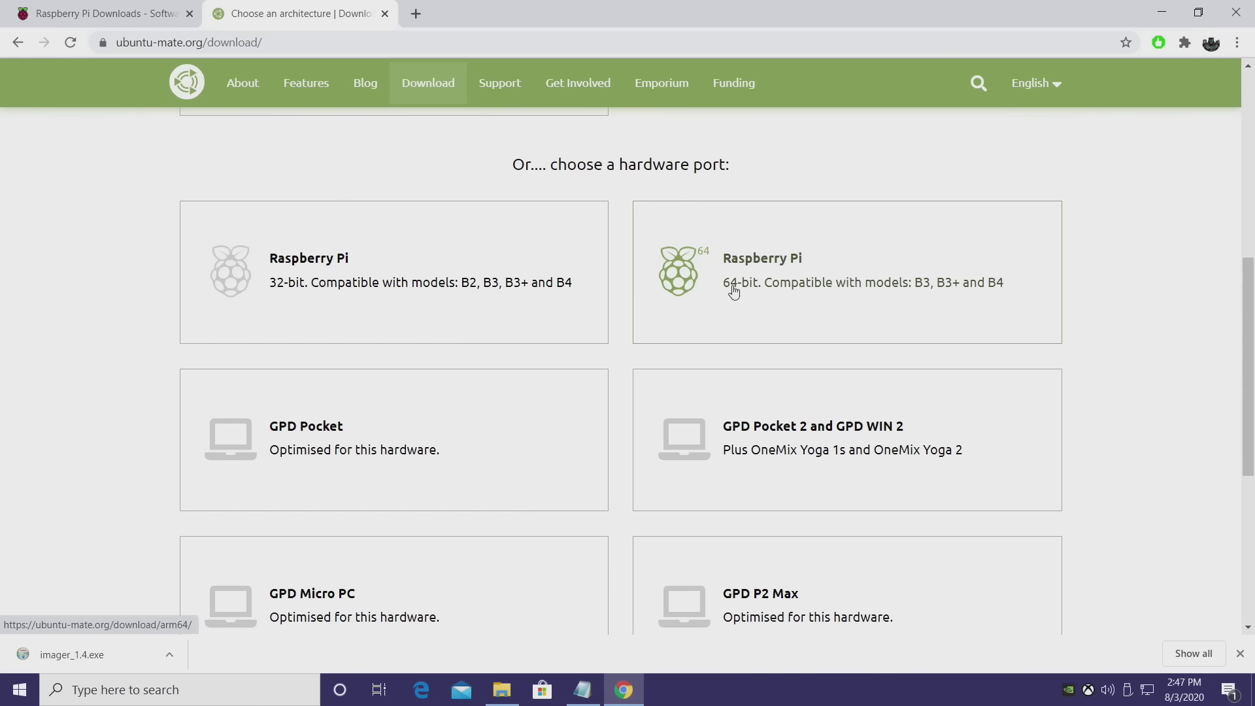
click(734, 293)
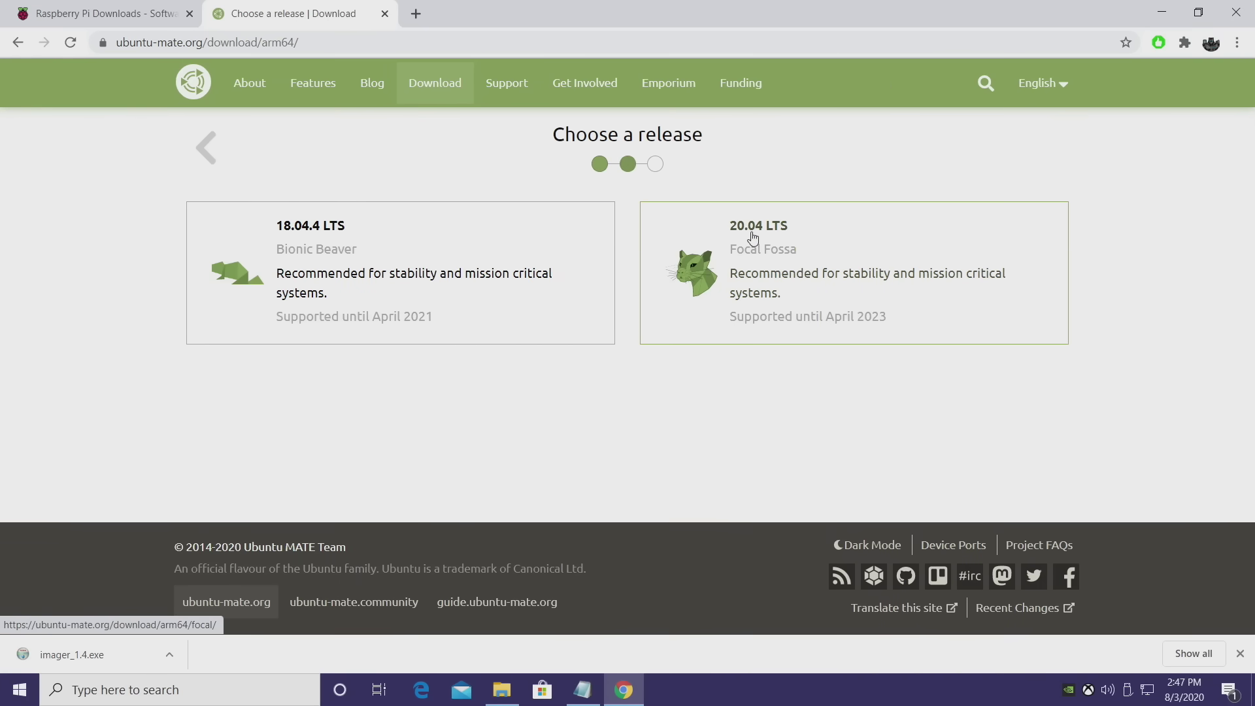
click(787, 255)
click(366, 428)
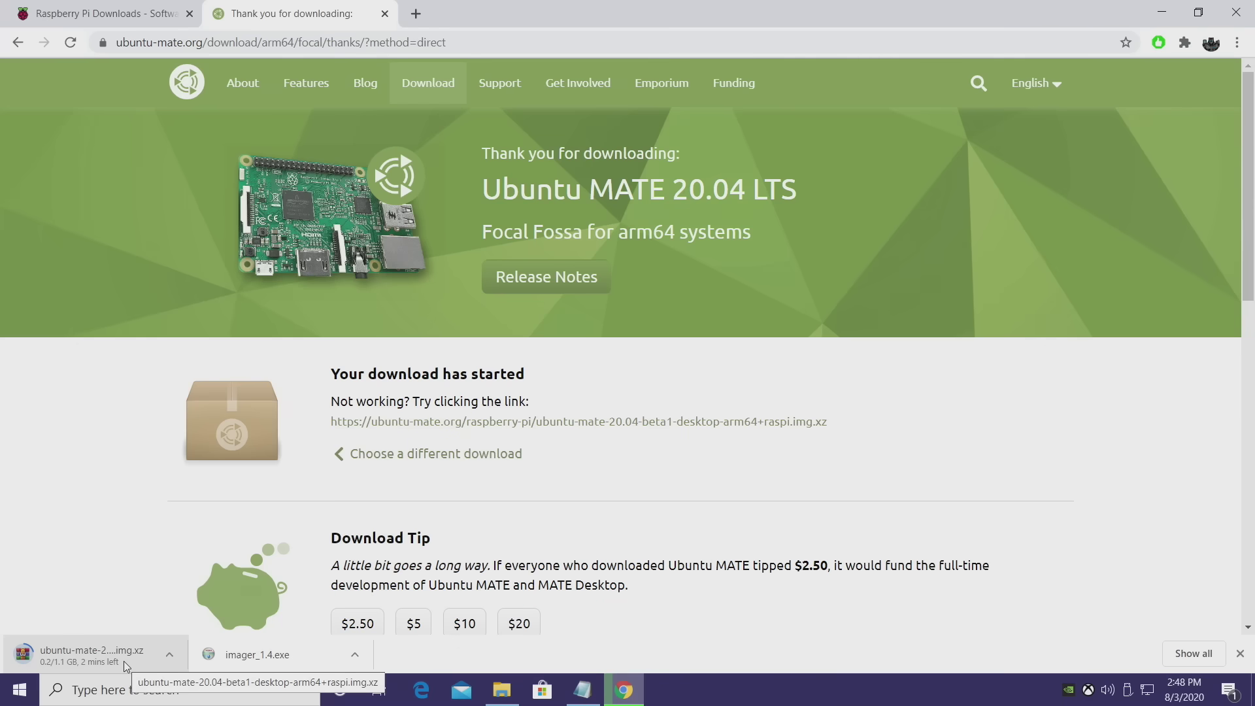
Snap Chrome aside and install Raspberry Pi Imager from imager_1.4.exe, launching it on finish.
drag(647, 8, 1252, 98)
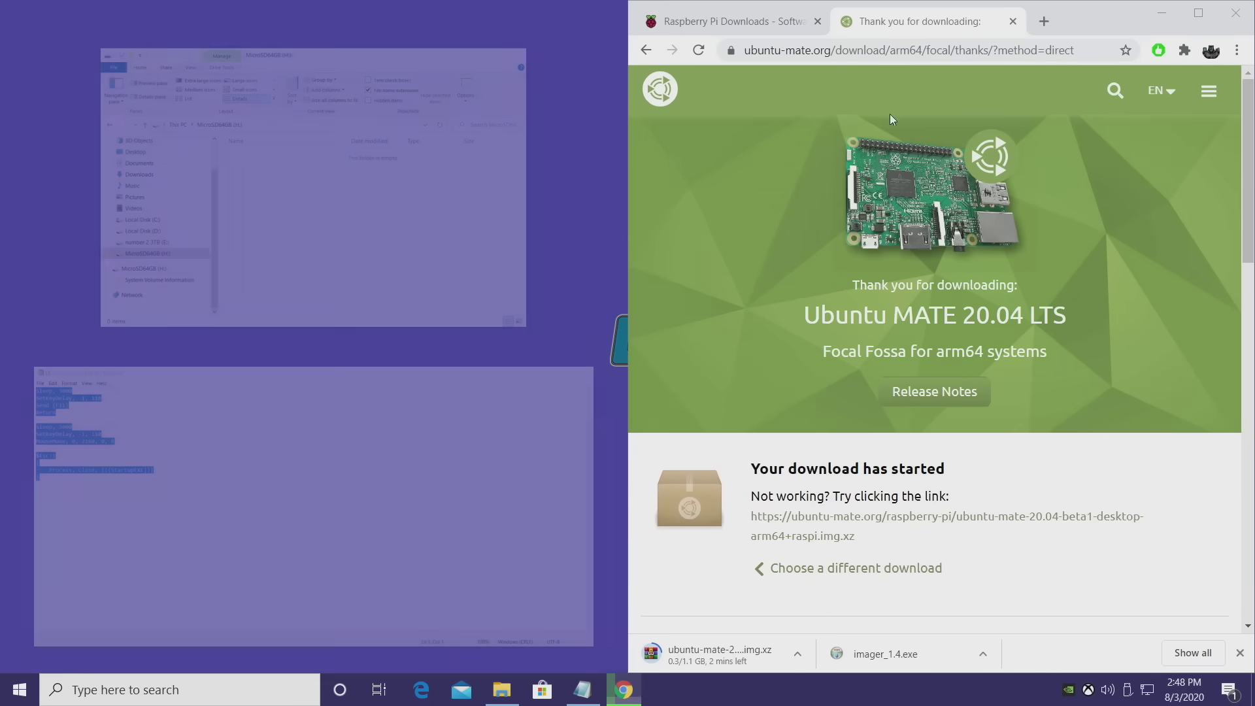
key(Escape)
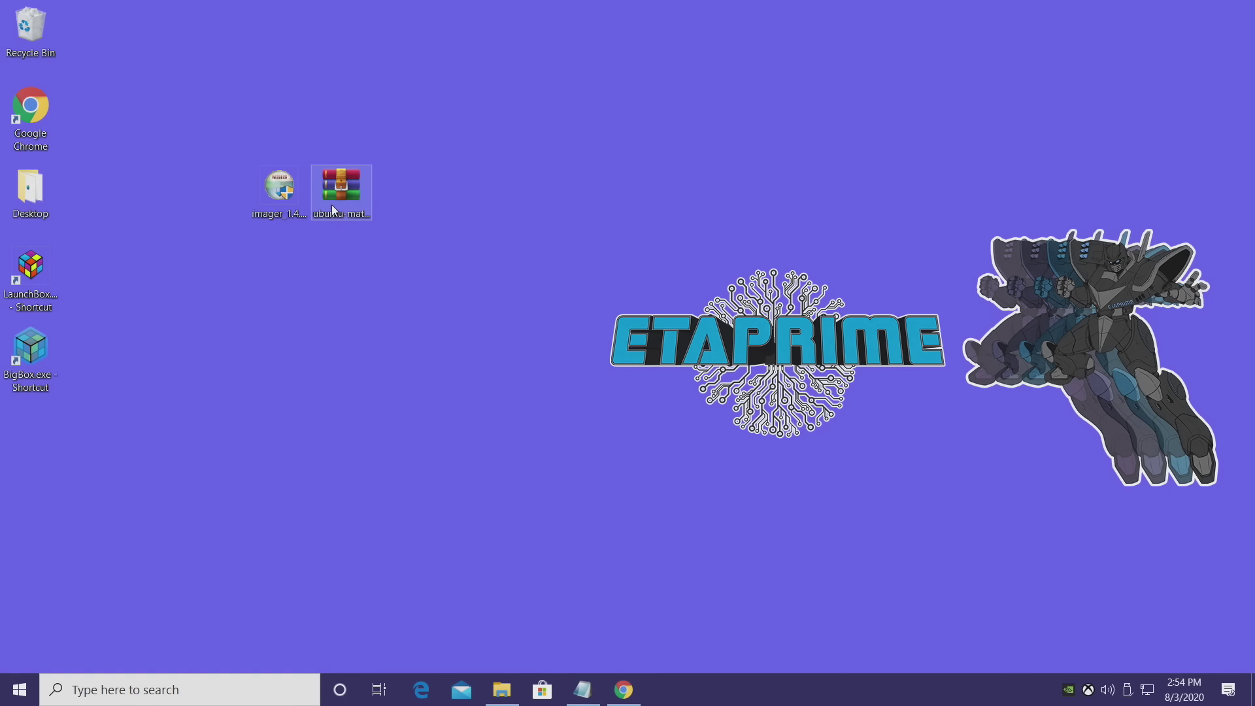
click(273, 191)
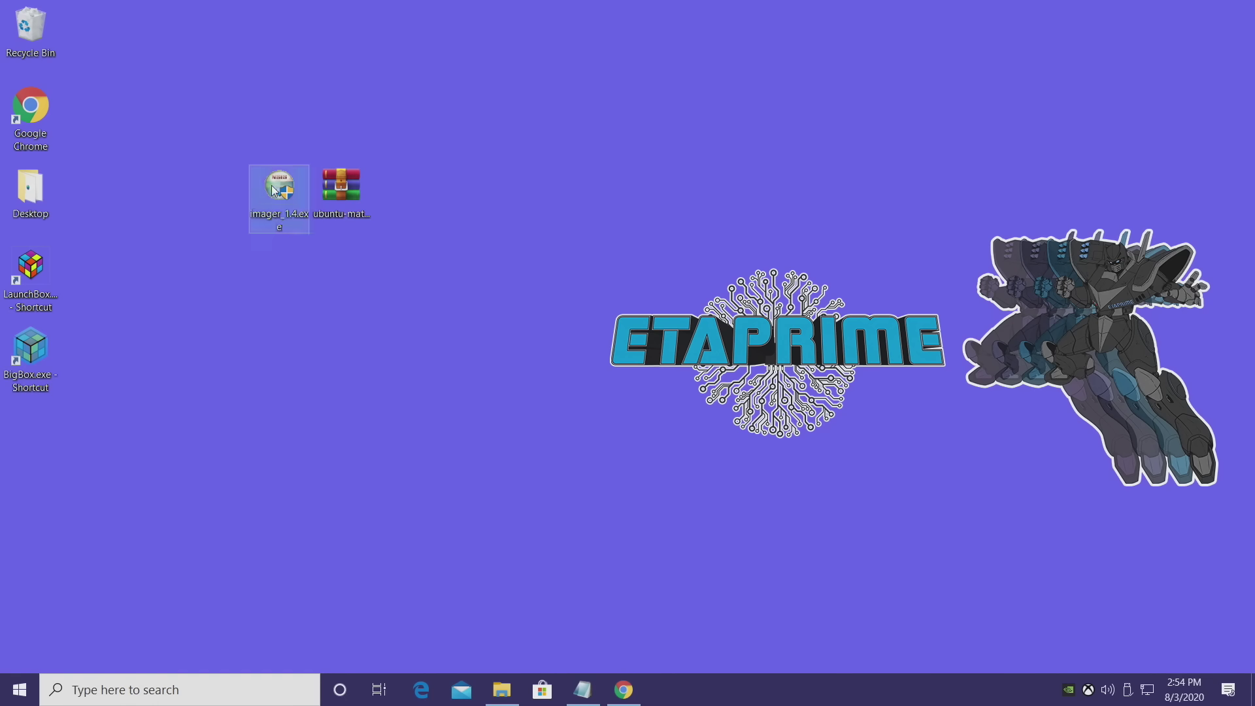
double_click(273, 191)
click(715, 477)
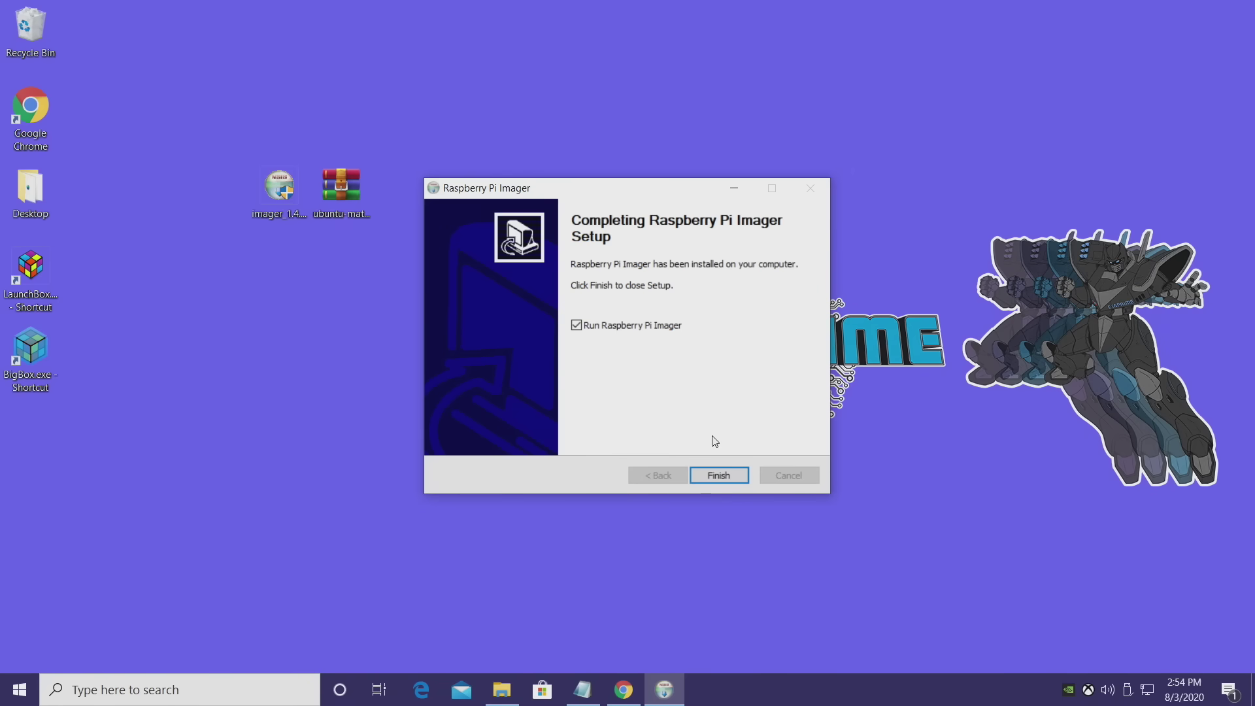
click(718, 475)
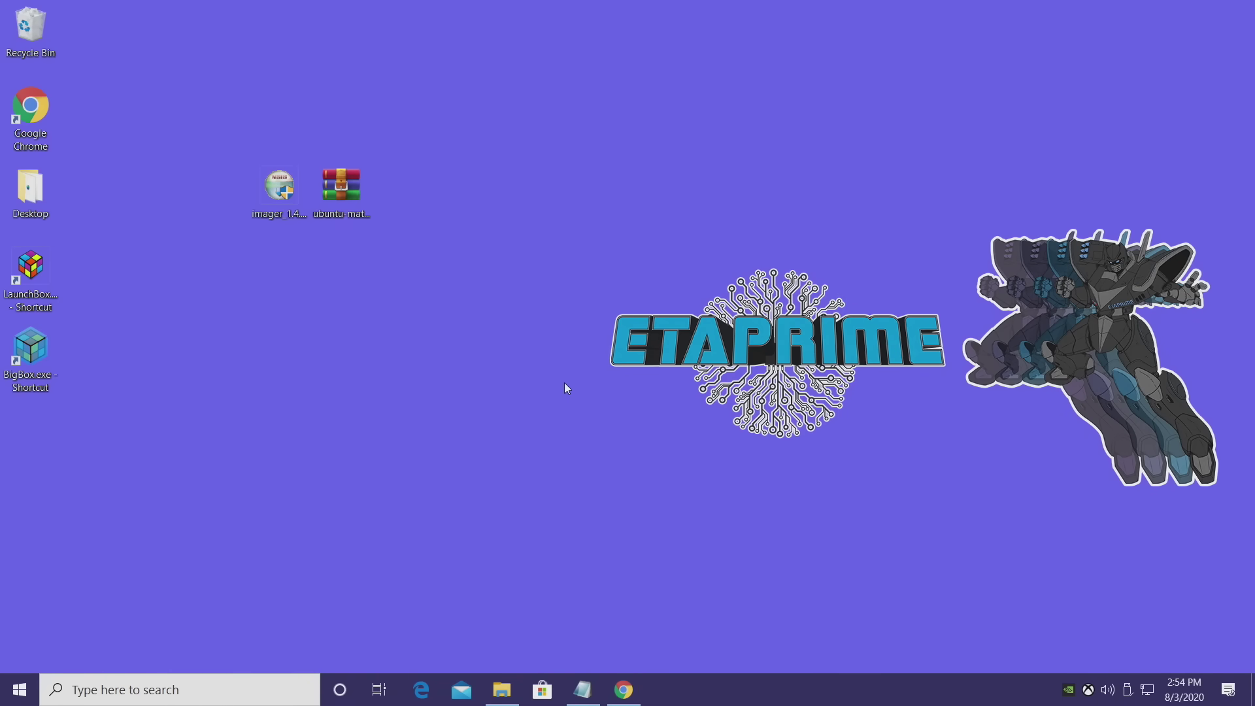
Choose Use custom and pick ubuntu-mate-20.04-beta1-desktop-arm64+raspi.img.xz from the Desktop folder.
drag(368, 65, 633, 126)
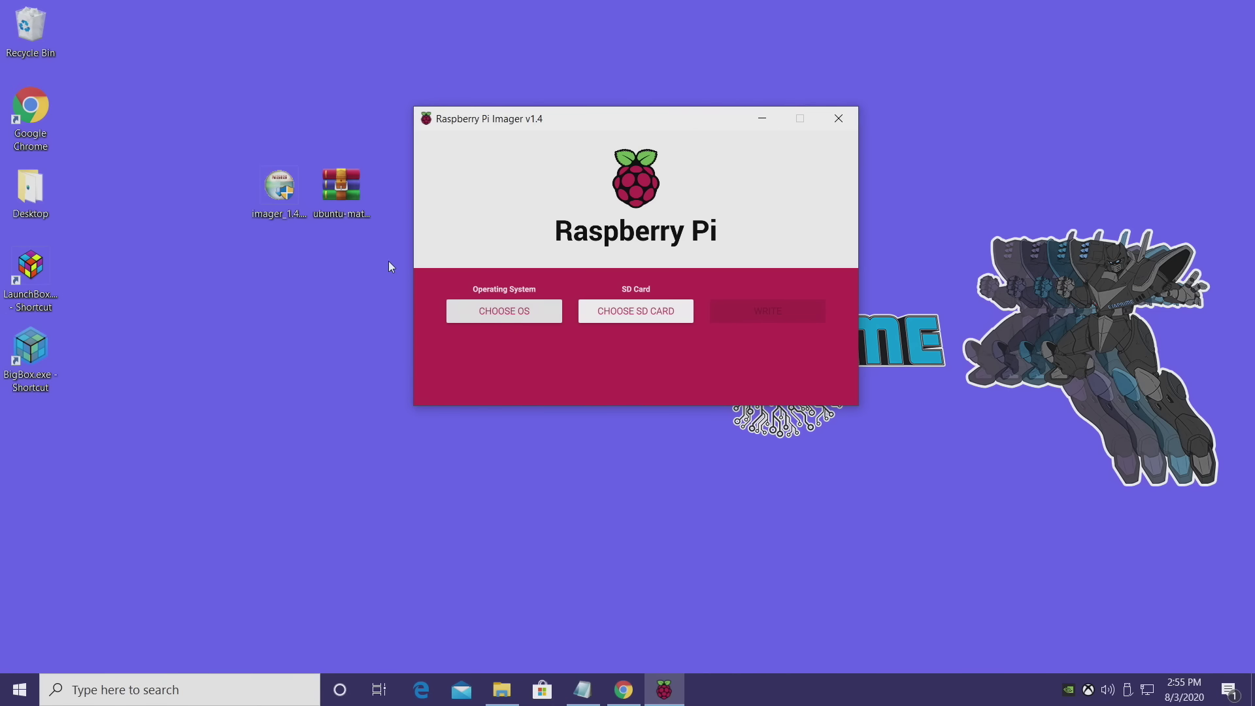
click(500, 316)
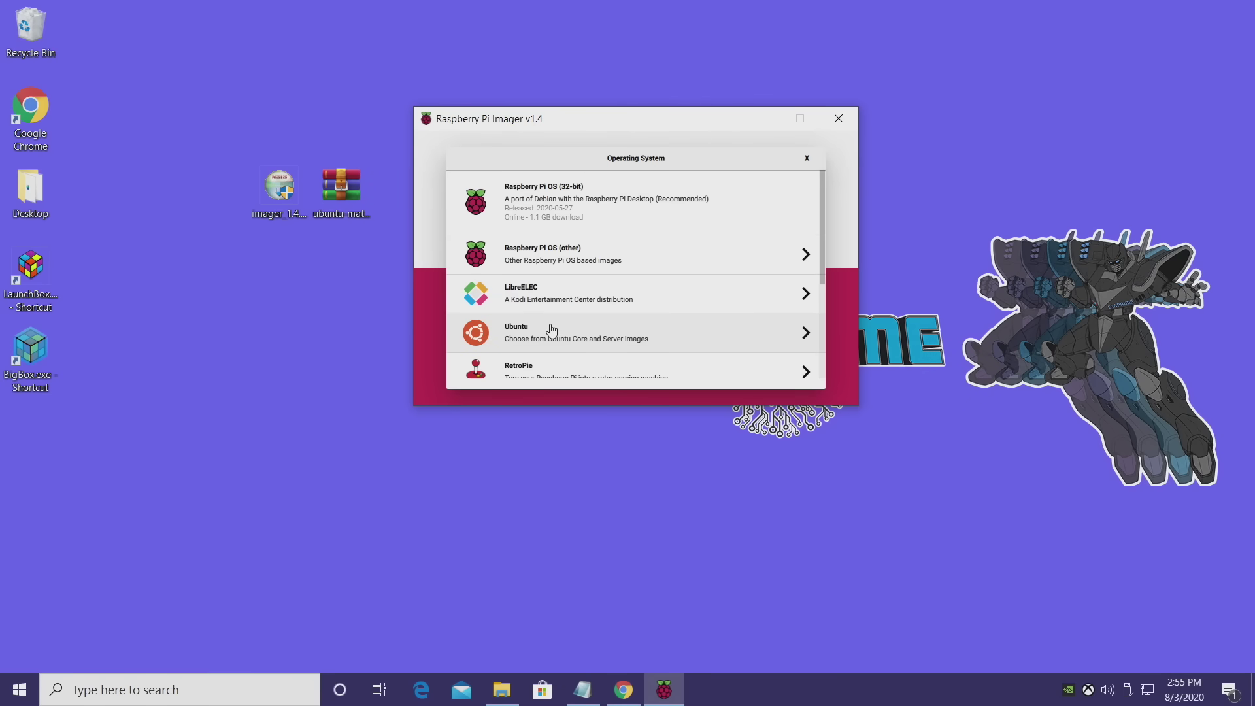
scroll(552, 327, down, 3)
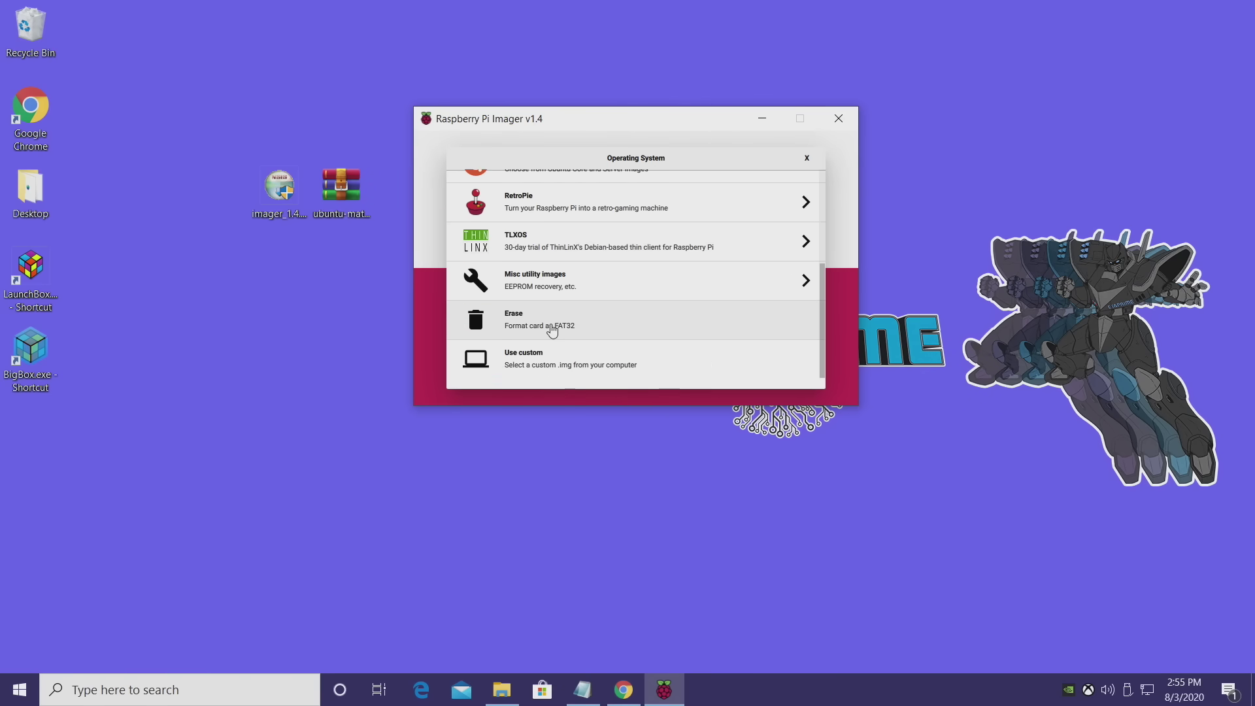
click(539, 365)
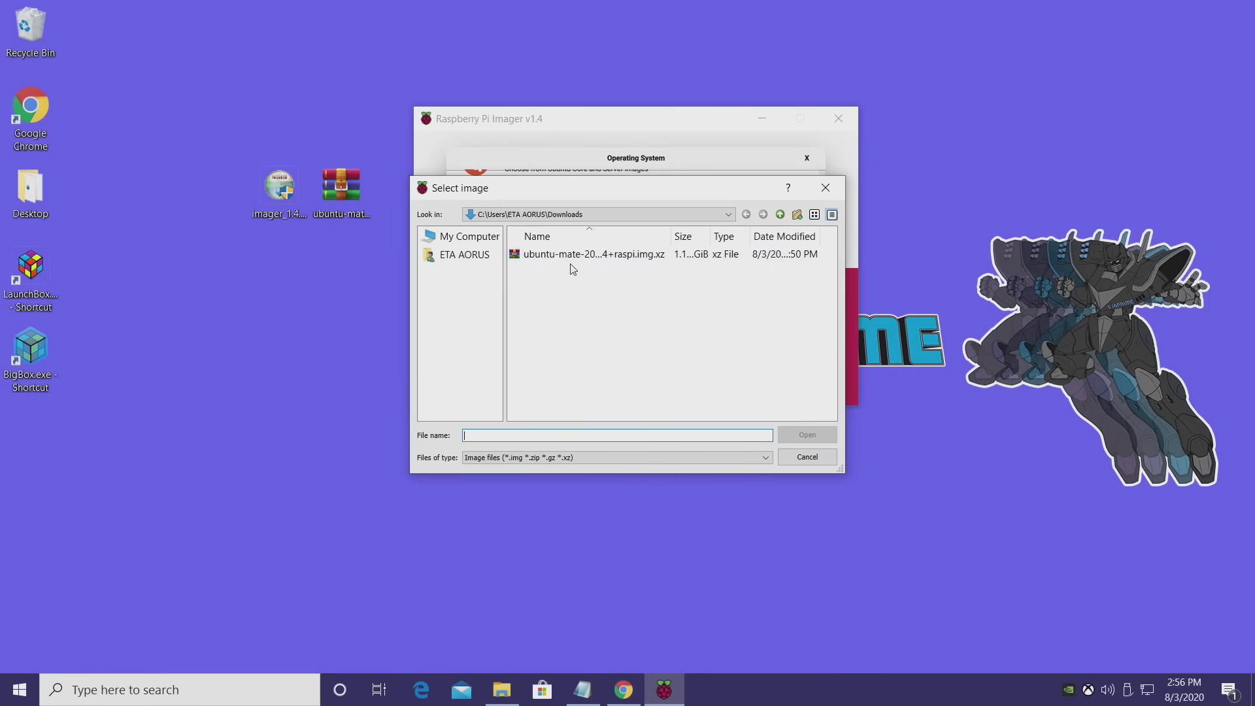
click(461, 255)
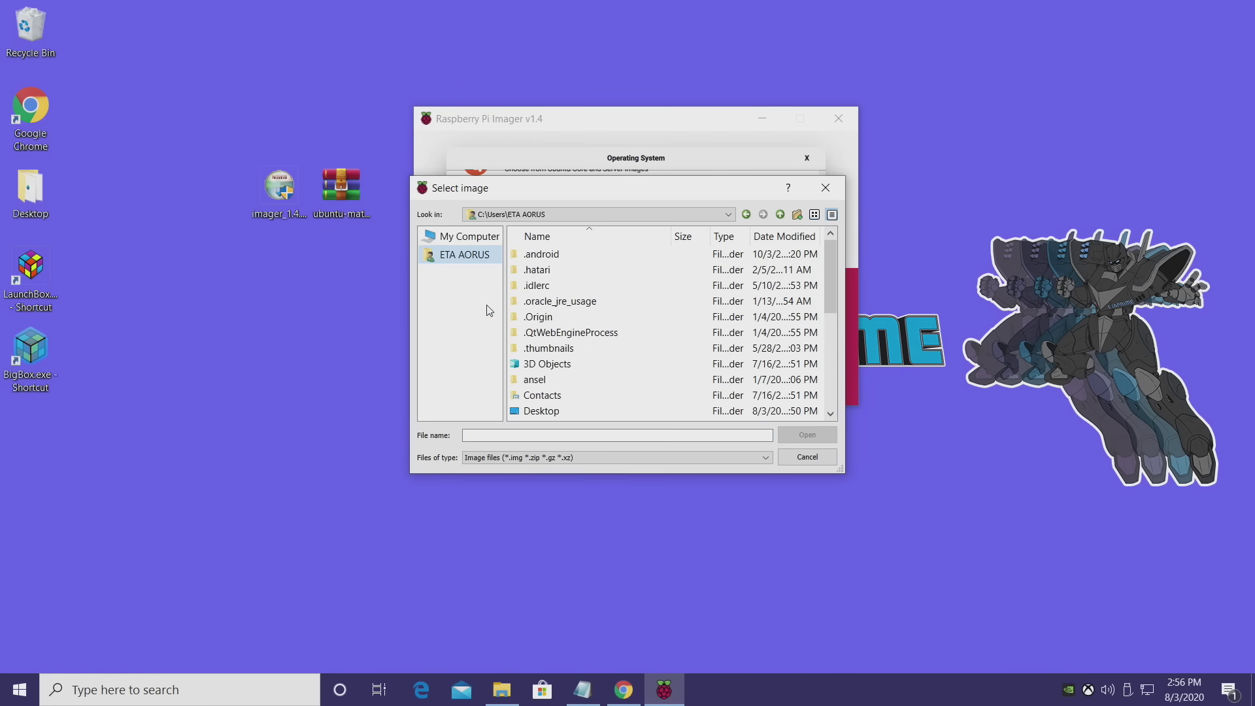
scroll(566, 338, down, 1)
click(556, 364)
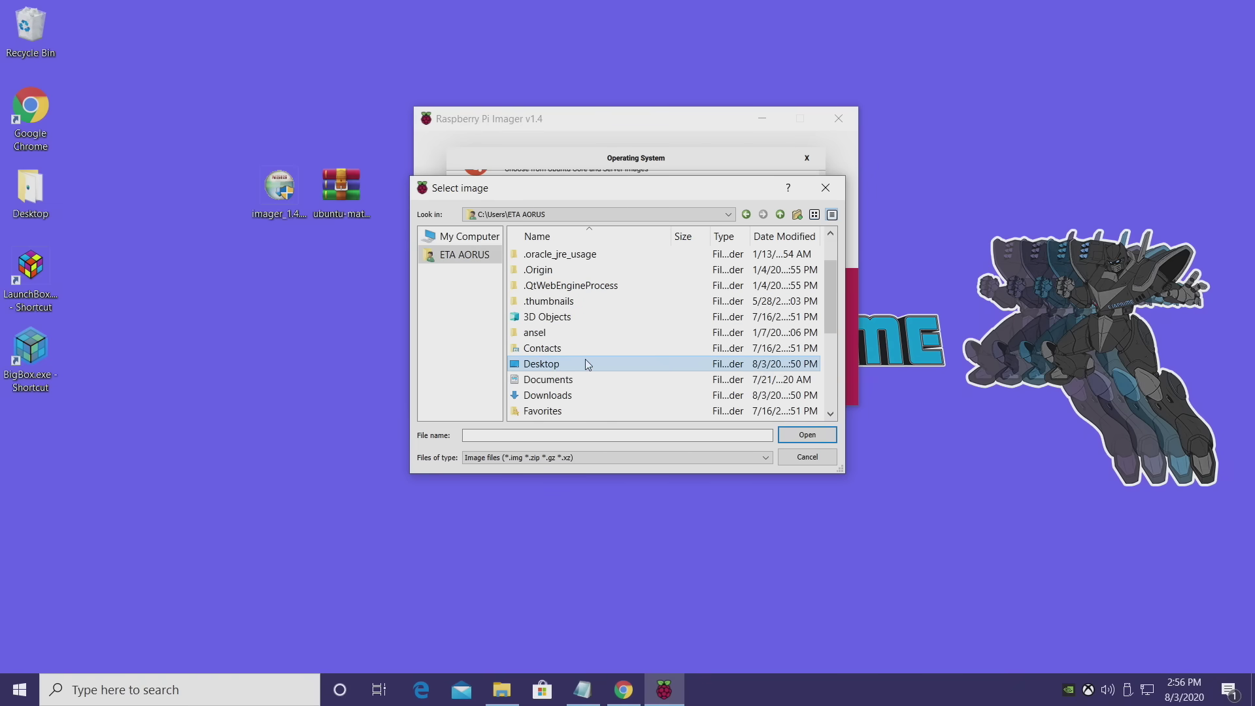
double_click(556, 364)
click(585, 274)
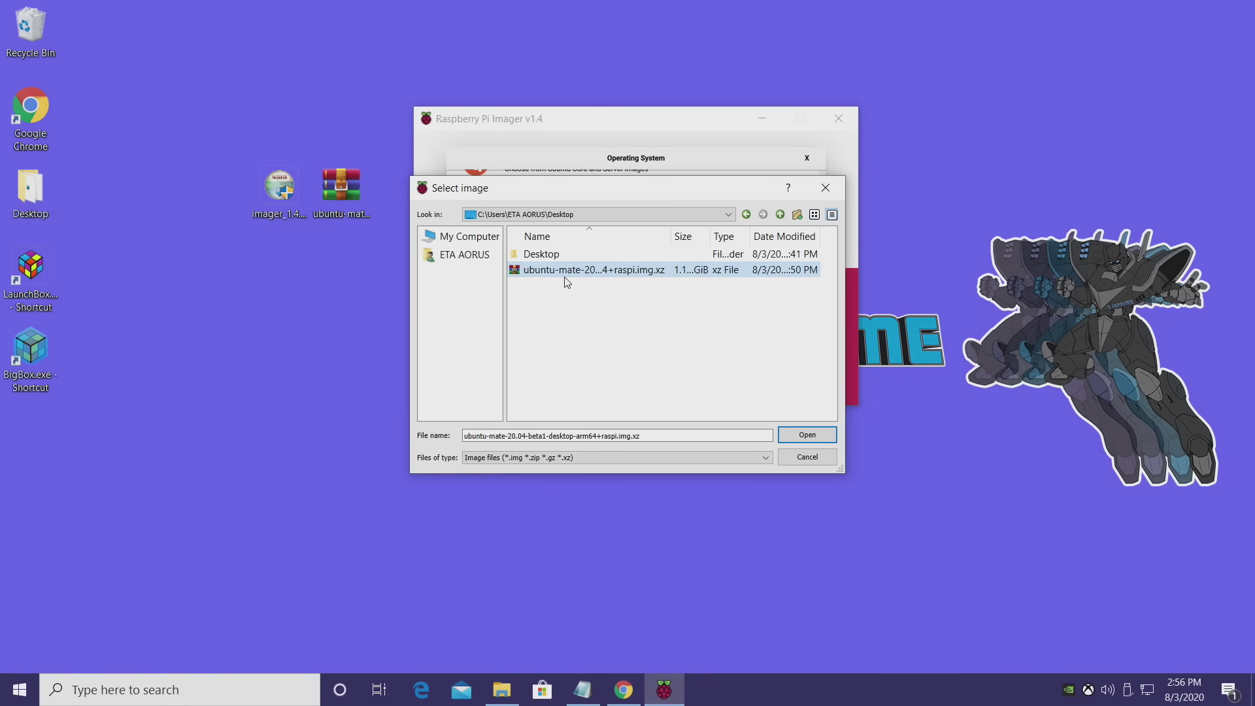
Confirm the Ubuntu MATE image and list SD cards, verifying the 62.2 GB Transcend card is drive H:.
double_click(608, 270)
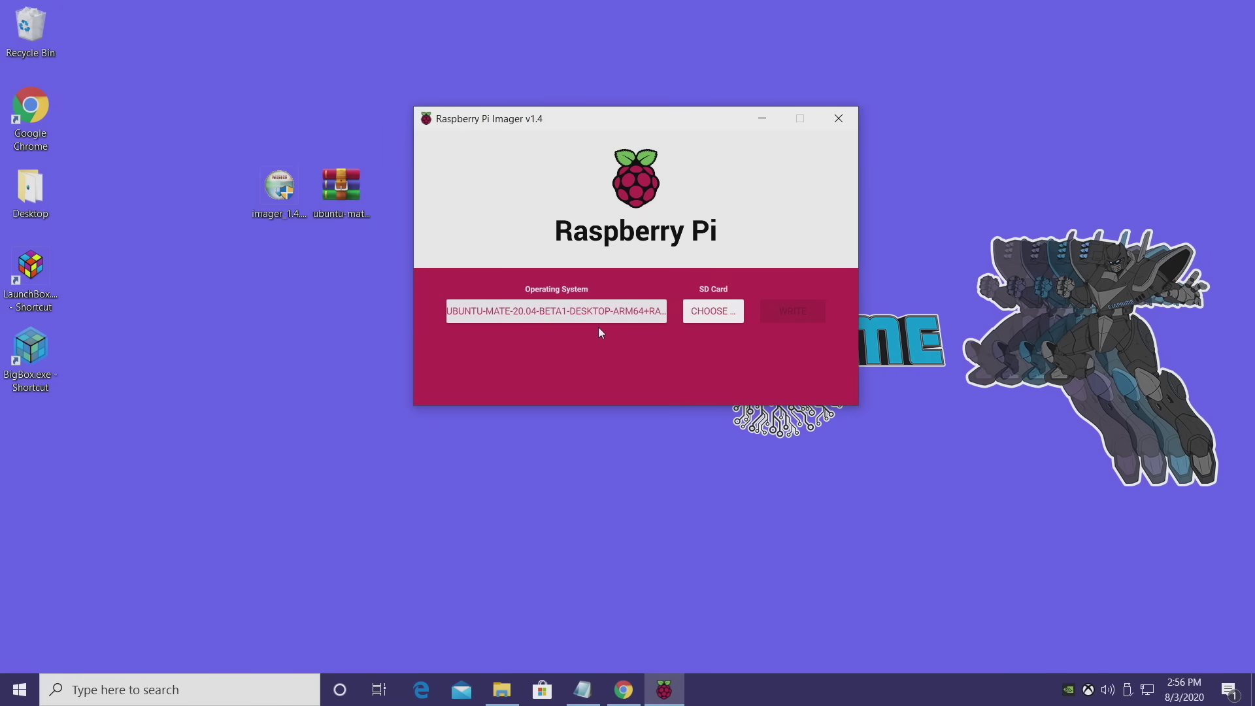
click(712, 314)
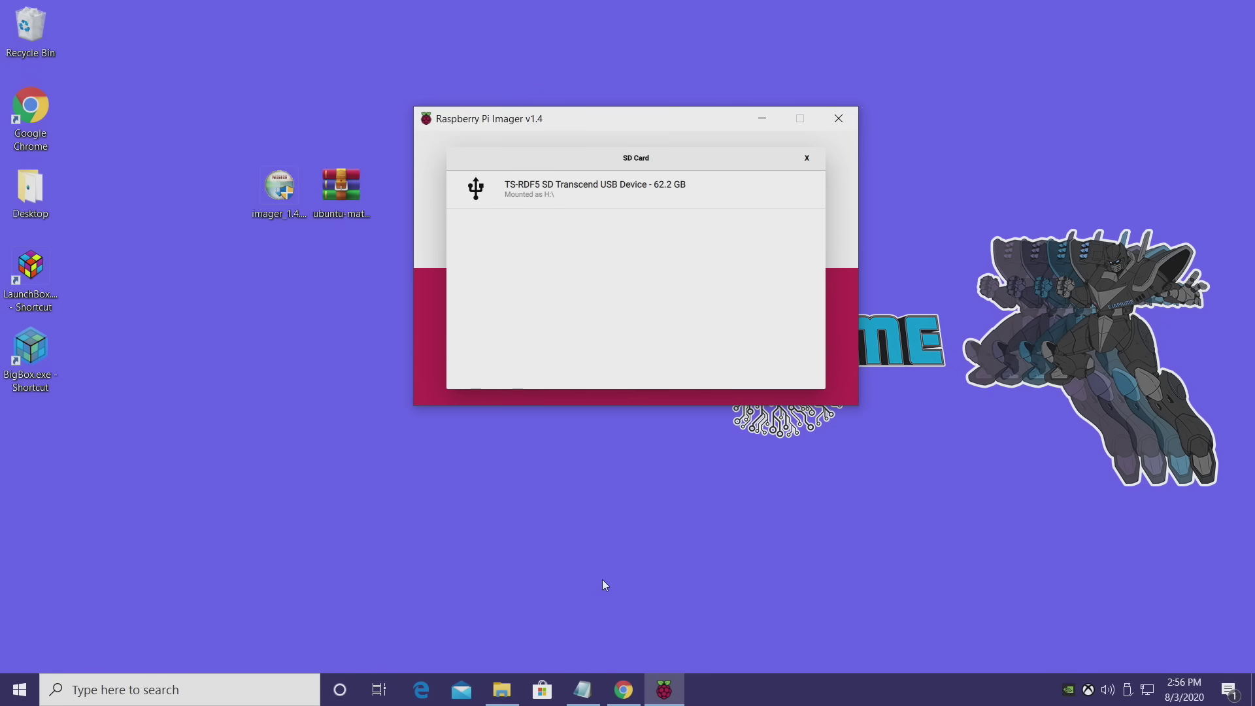
click(502, 690)
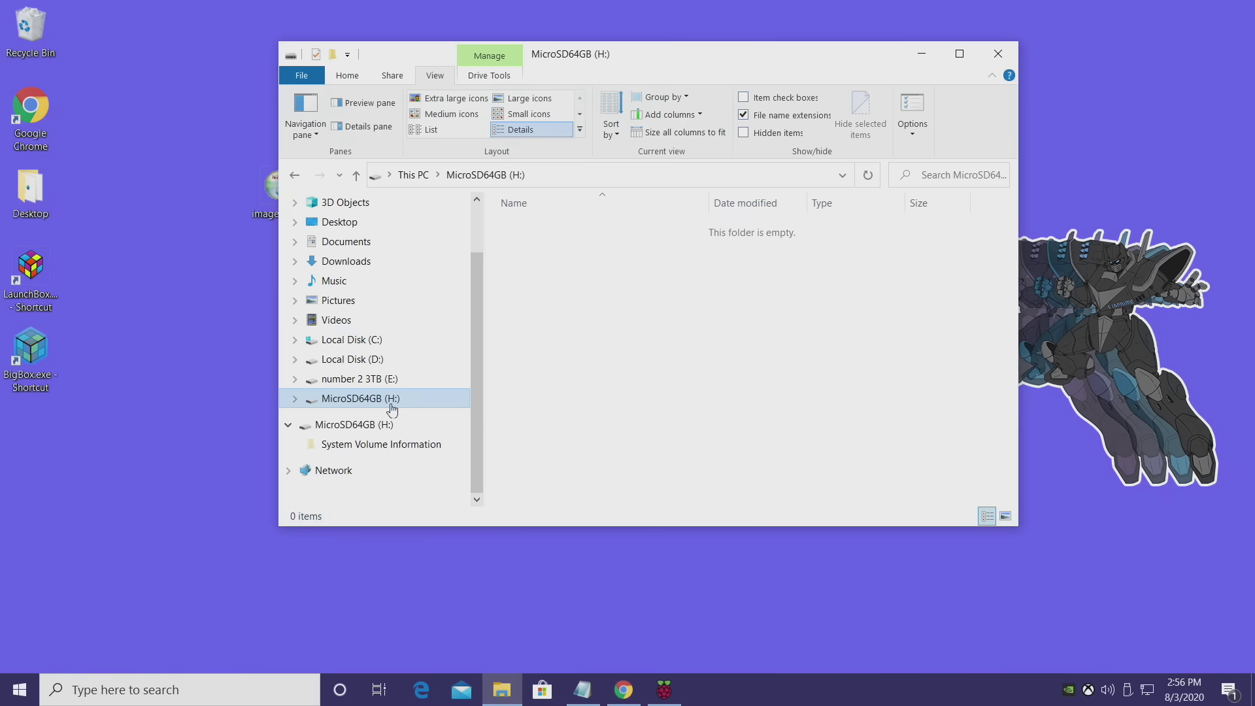
click(921, 54)
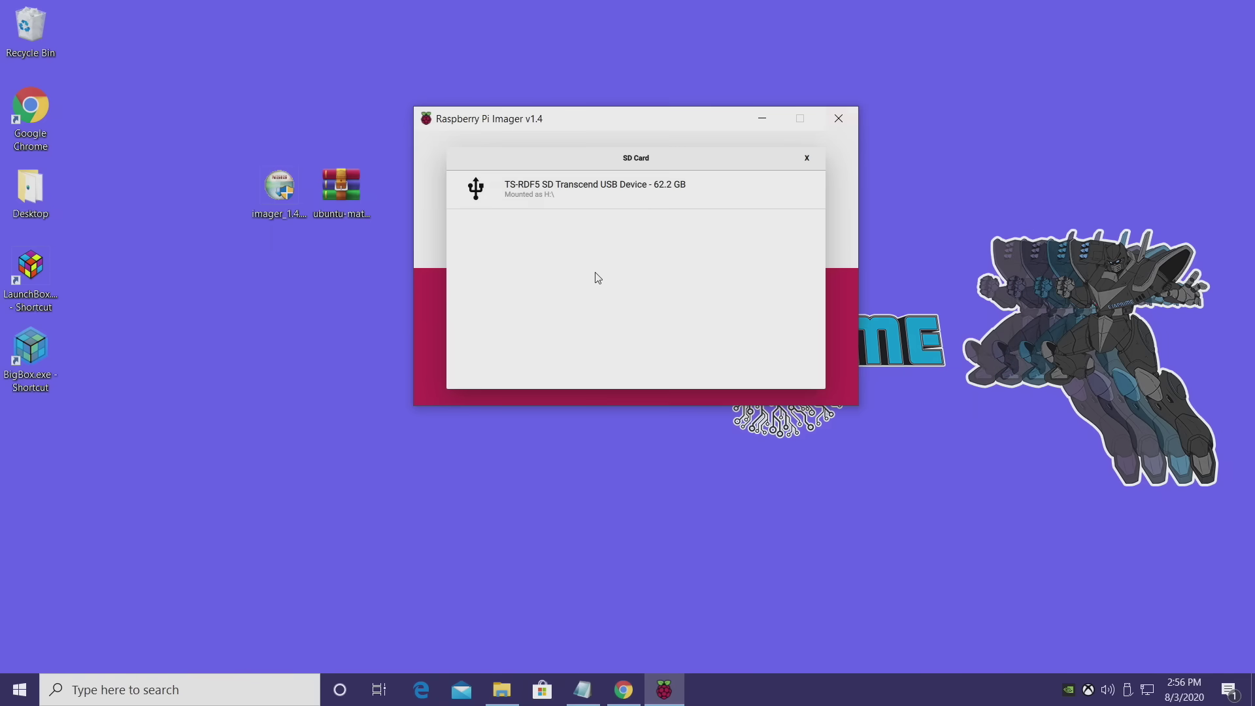
Select the TS-RDF5 card, write the image after confirming the erase, and dismiss the success notice.
click(548, 198)
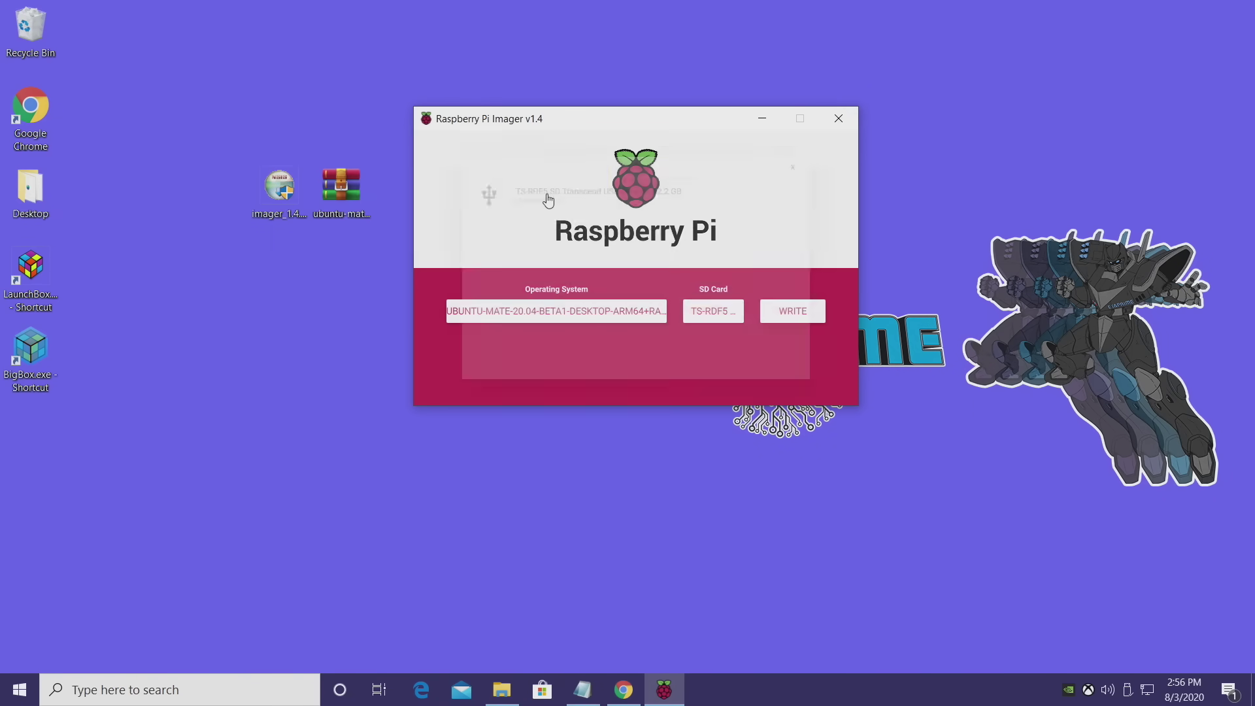
click(785, 312)
click(658, 319)
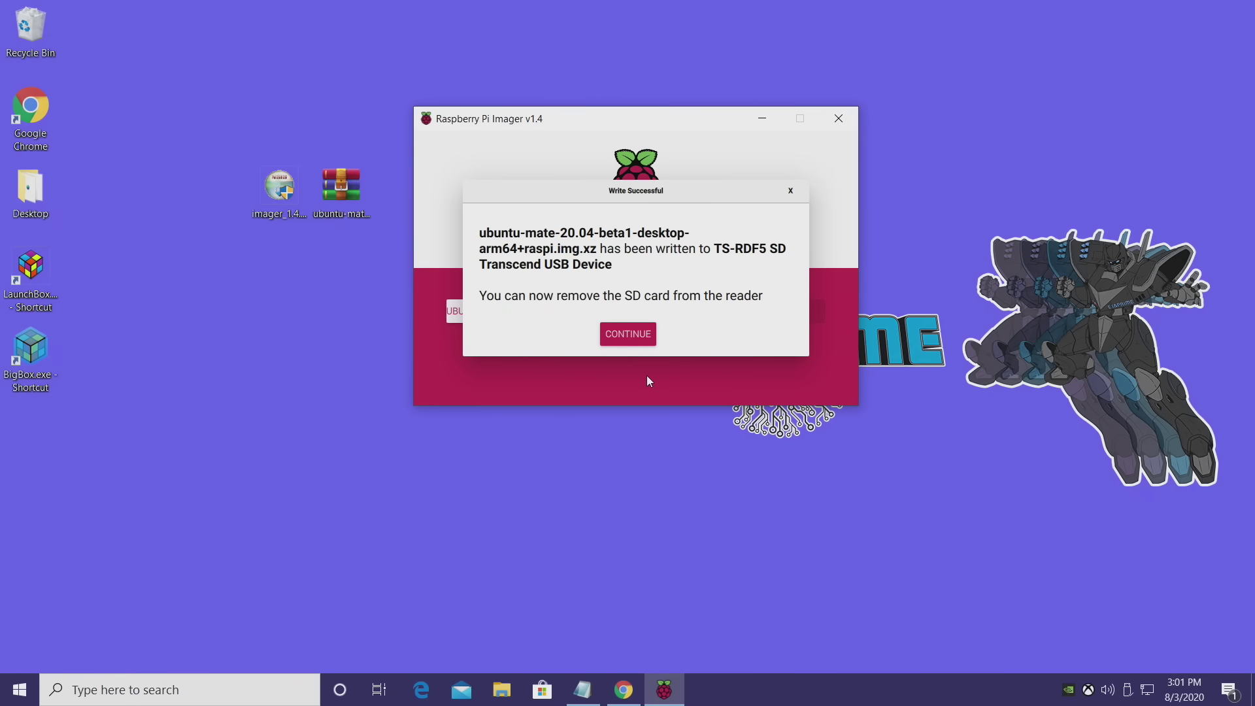
click(633, 335)
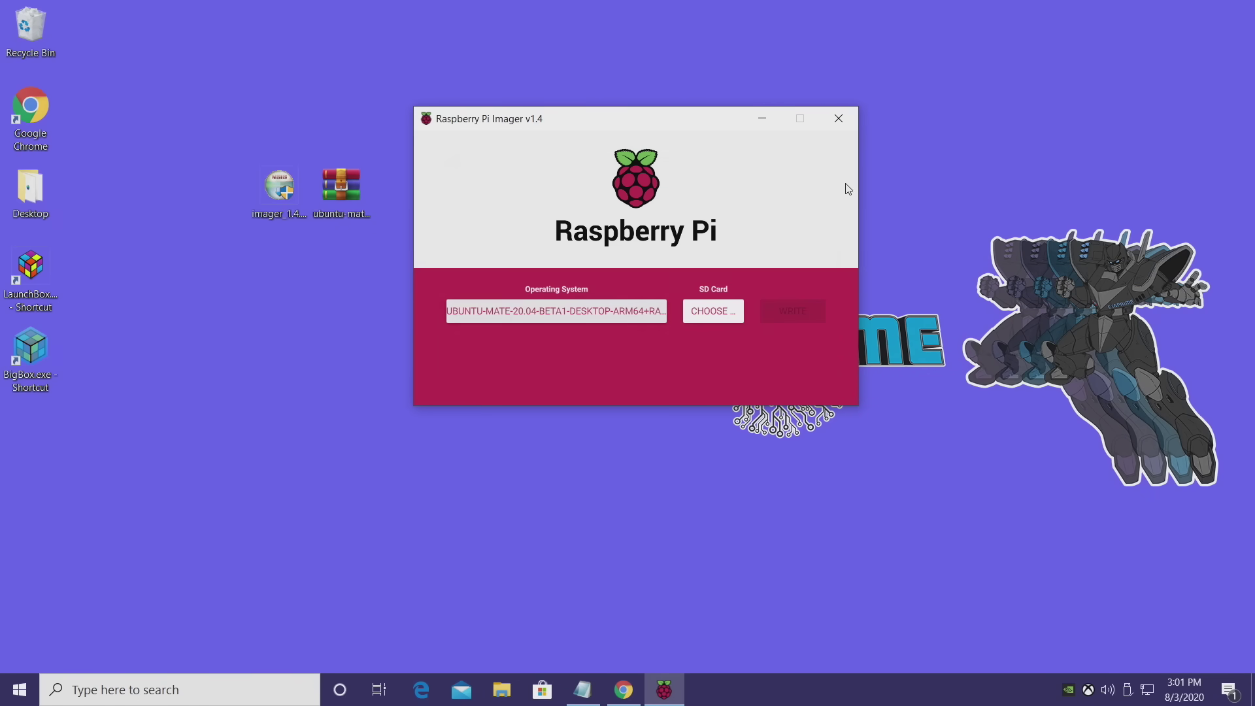
Close the Raspberry Pi Imager window.
click(838, 118)
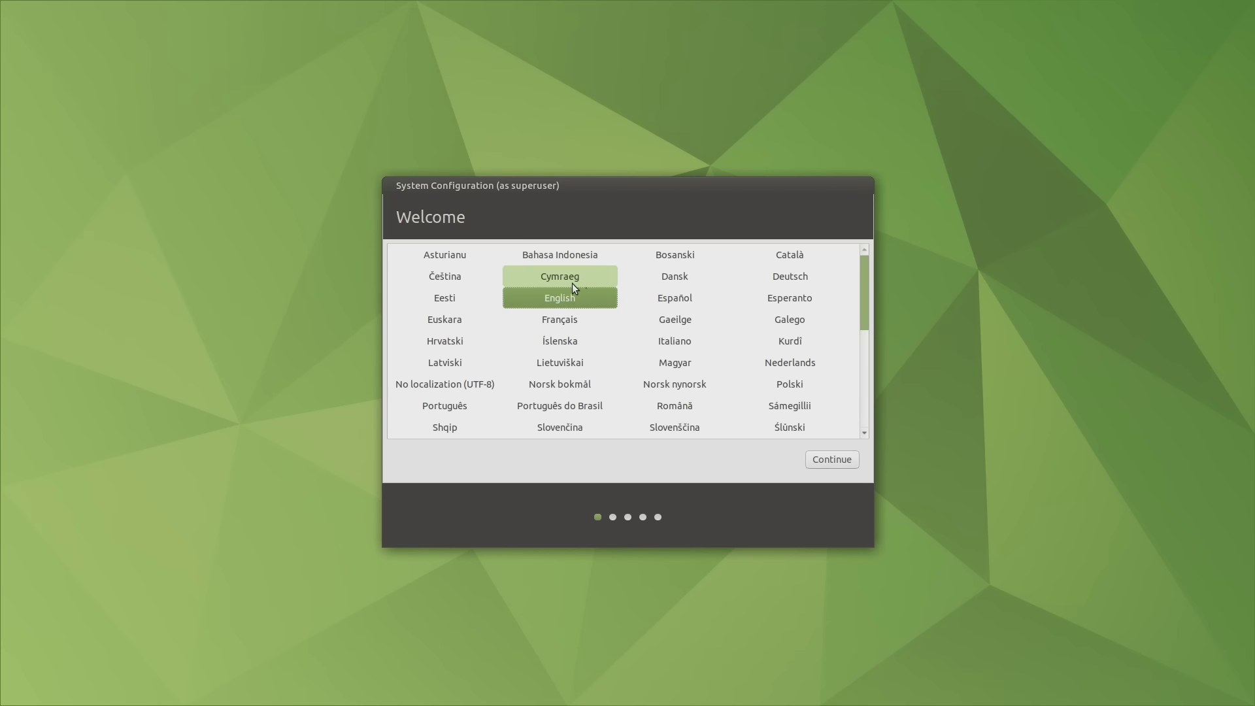
Accept English, the English (US) keyboard and New York, then get past the Wireless step.
click(831, 459)
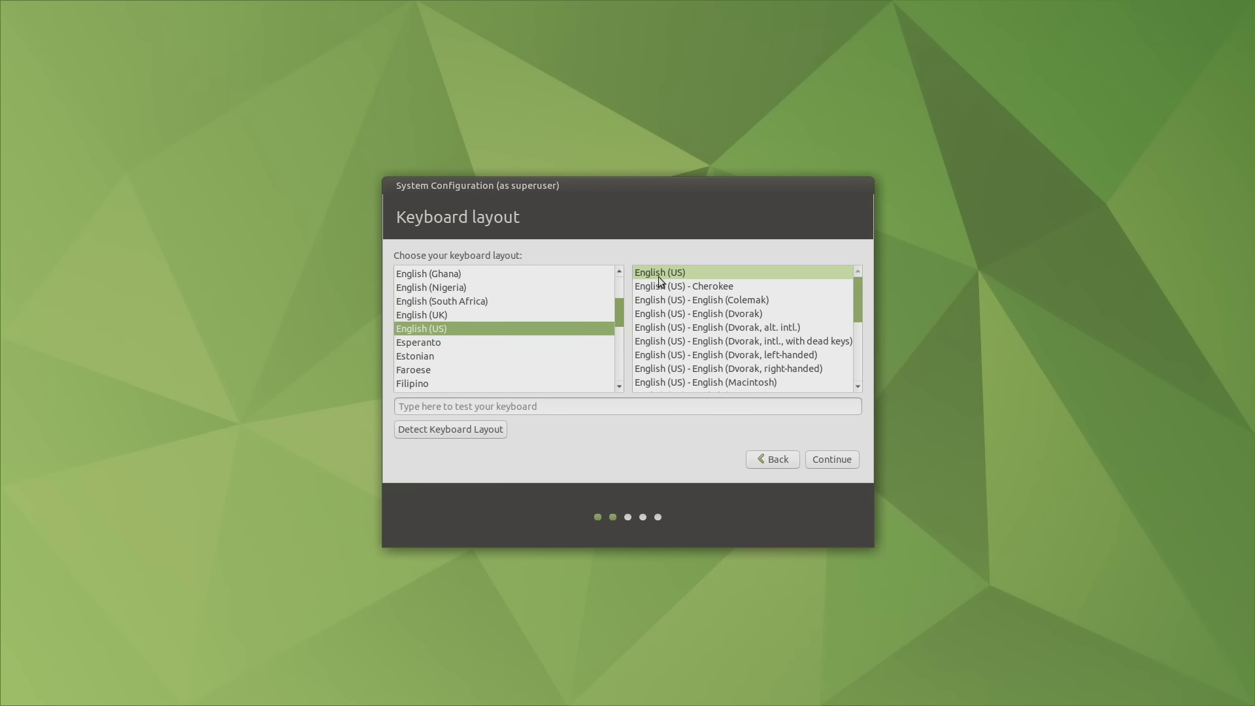
click(840, 457)
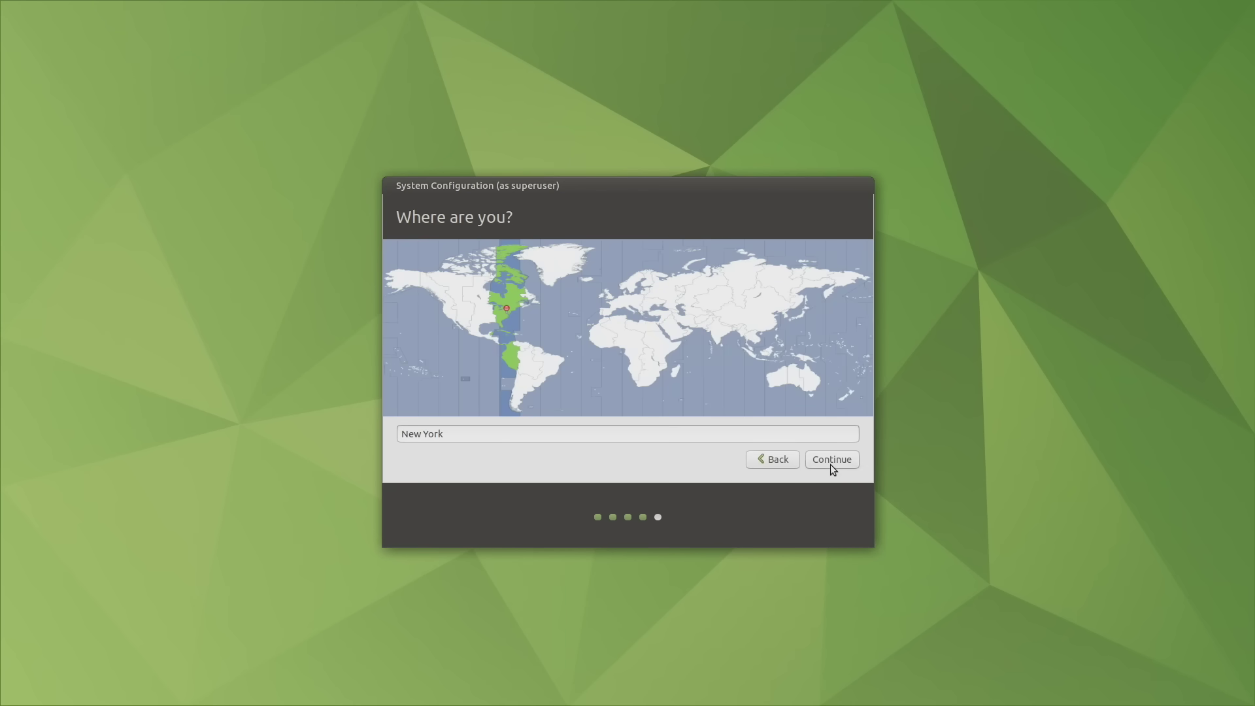
click(830, 464)
scroll(621, 351, down, 3)
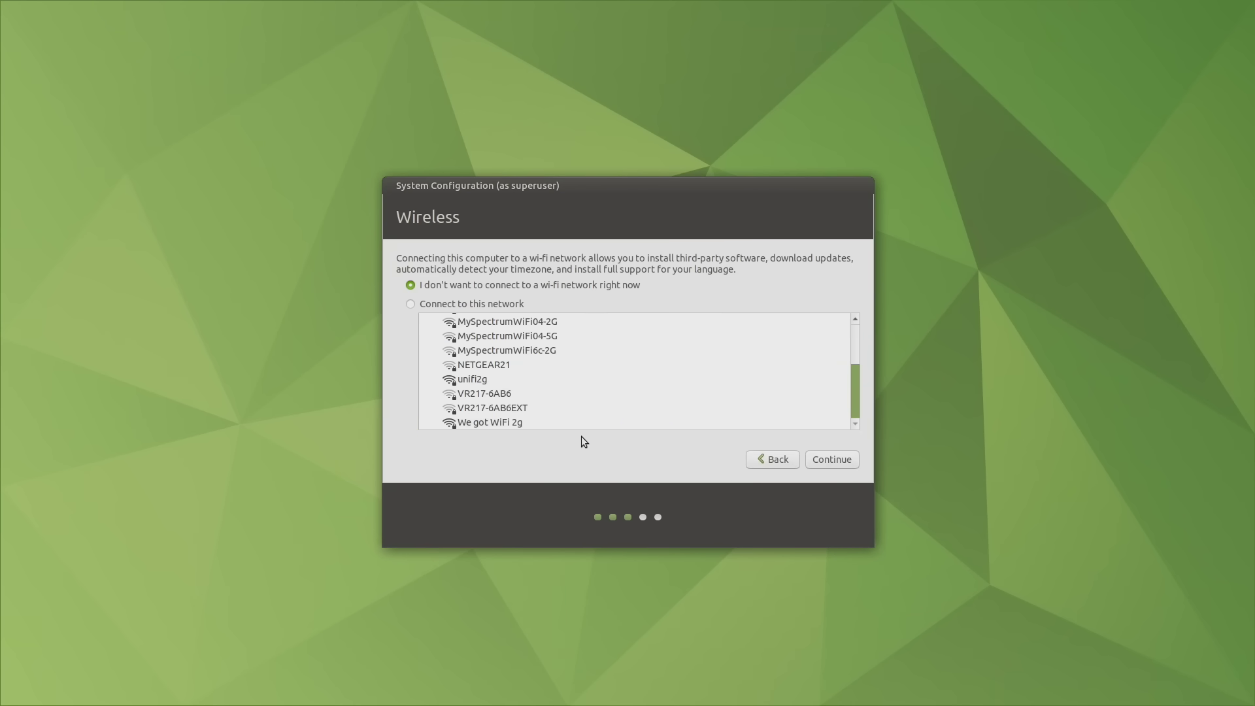
click(536, 424)
click(836, 458)
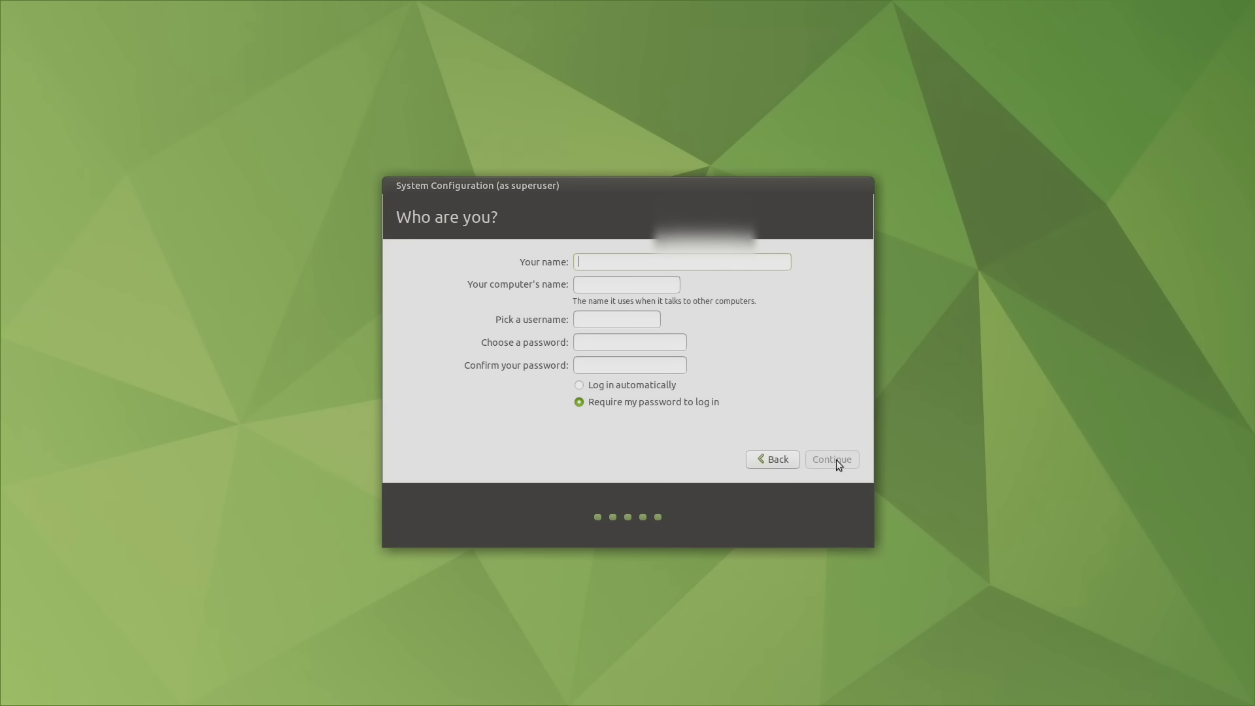
Enter the user's name and a password twice, enable Log in automatically, and continue.
text(EAPRIME)
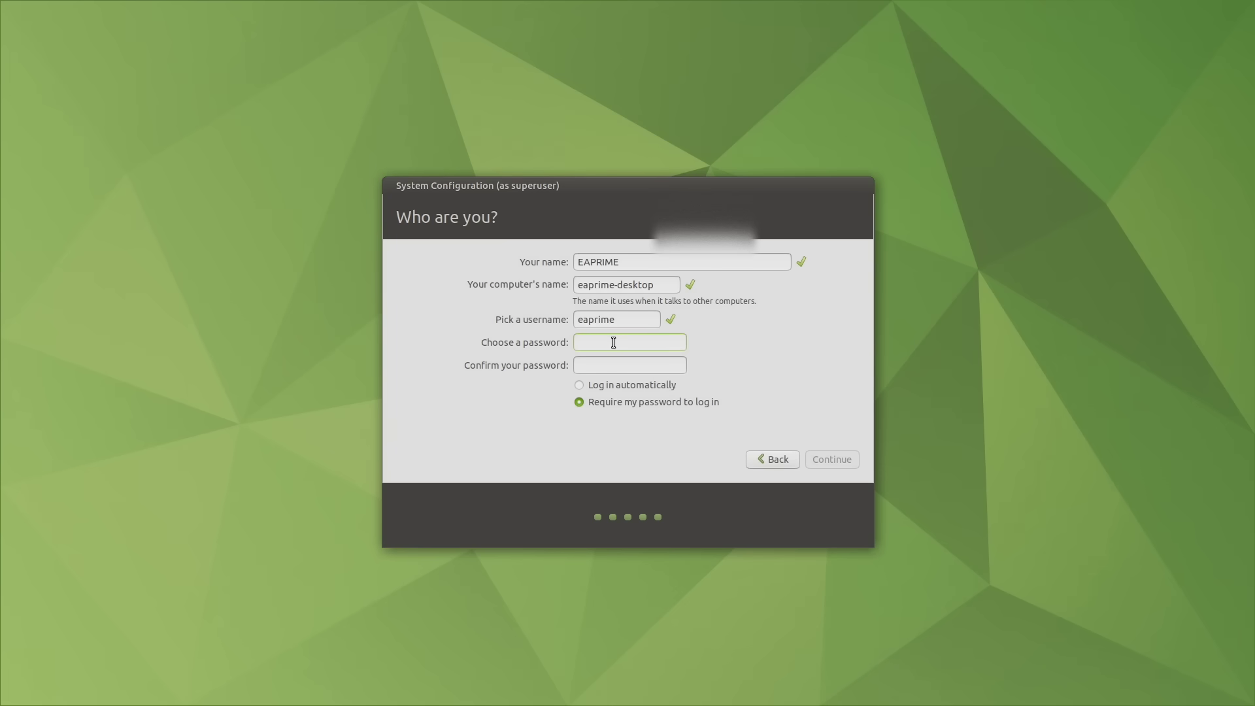
text(******)
click(634, 365)
text(******)
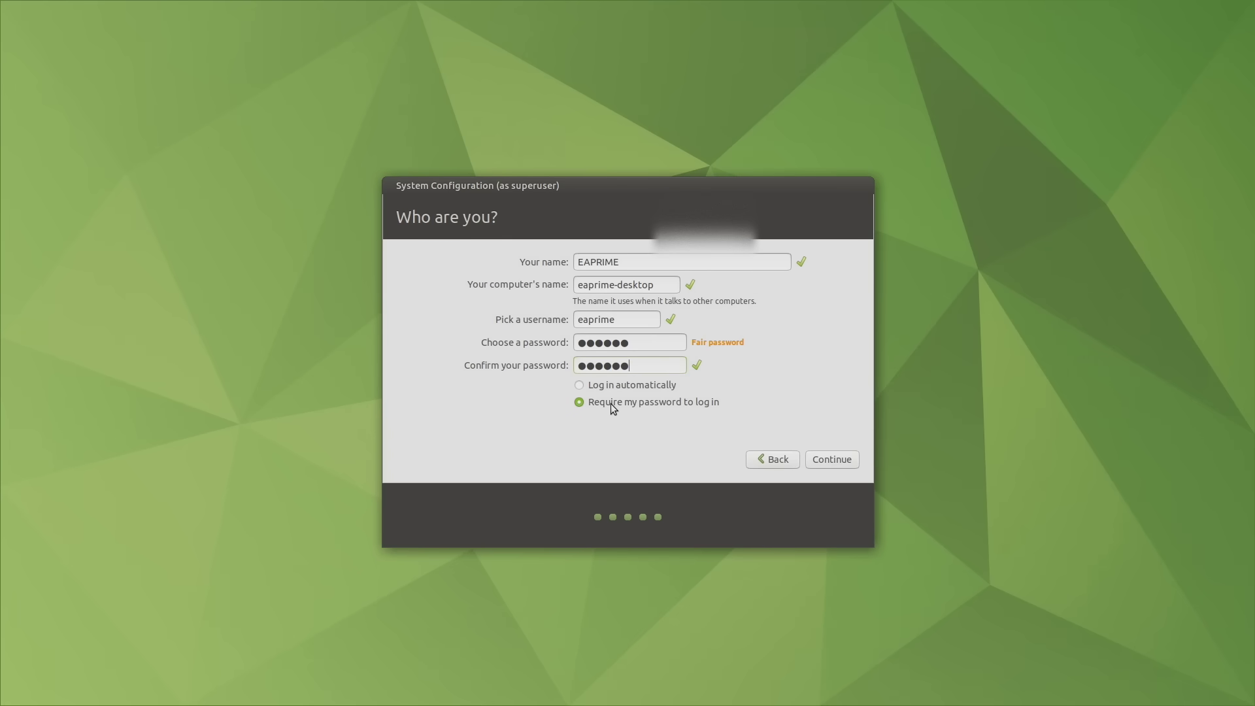
click(617, 385)
click(838, 456)
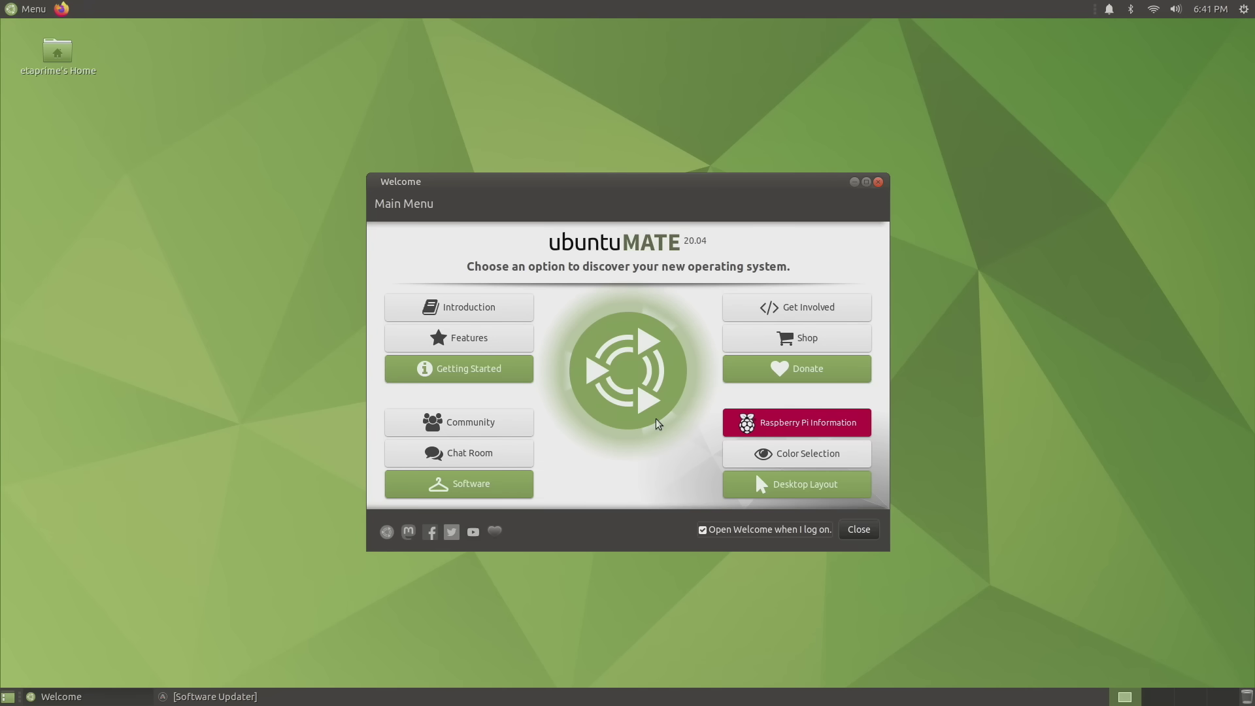
Install the Teal colour theme from Color Selection, authorising it with the account password.
click(774, 455)
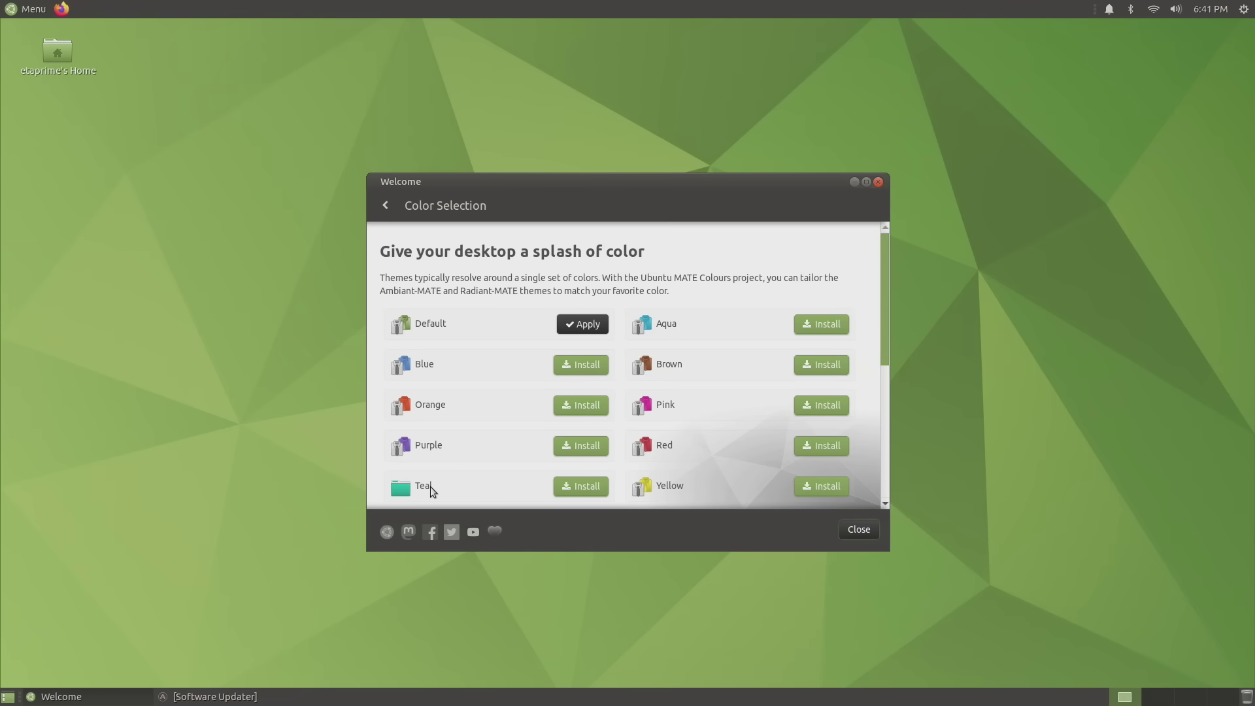
click(591, 485)
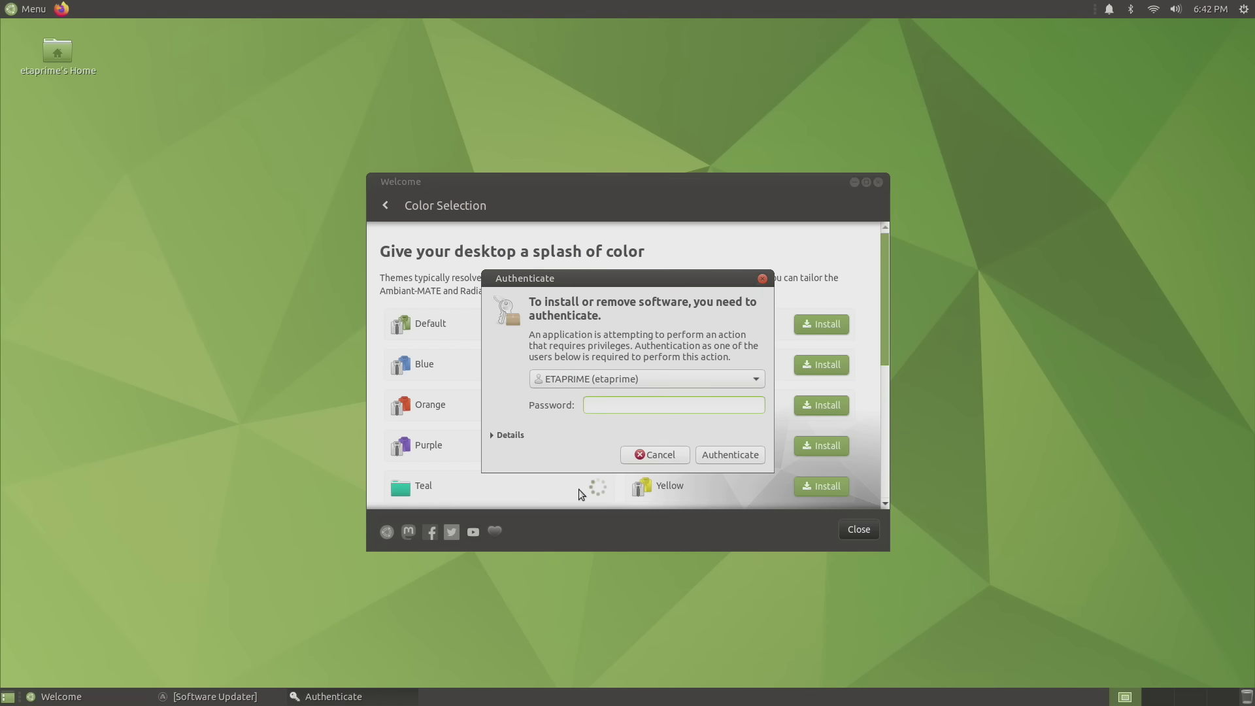
text(••••••)
key(Return)
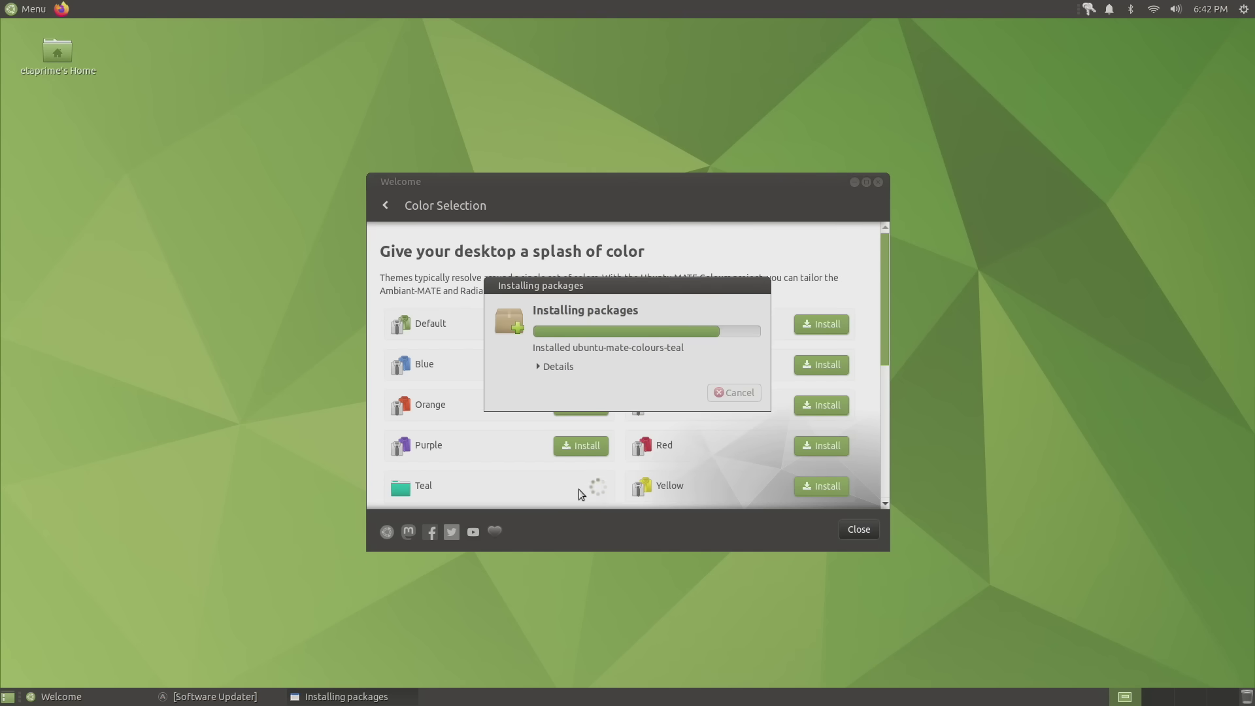
Apply the Teal theme to the desktop and close the Ubuntu MATE Welcome window.
click(574, 491)
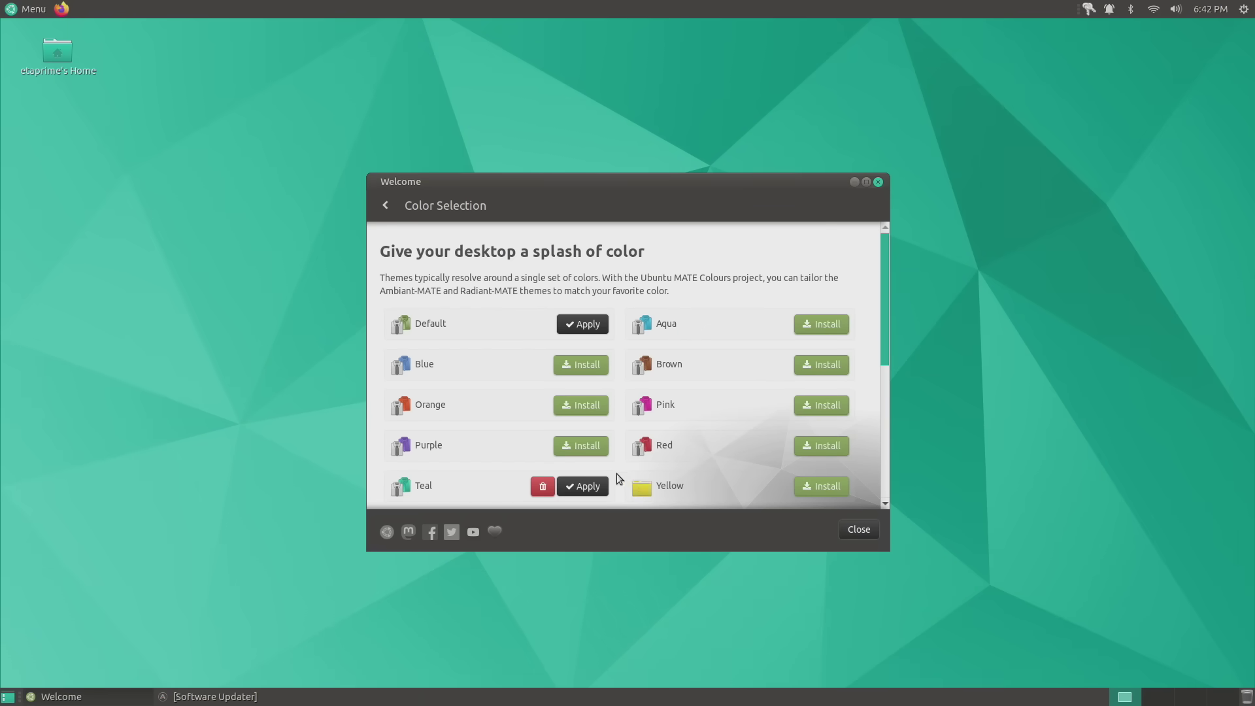
click(389, 203)
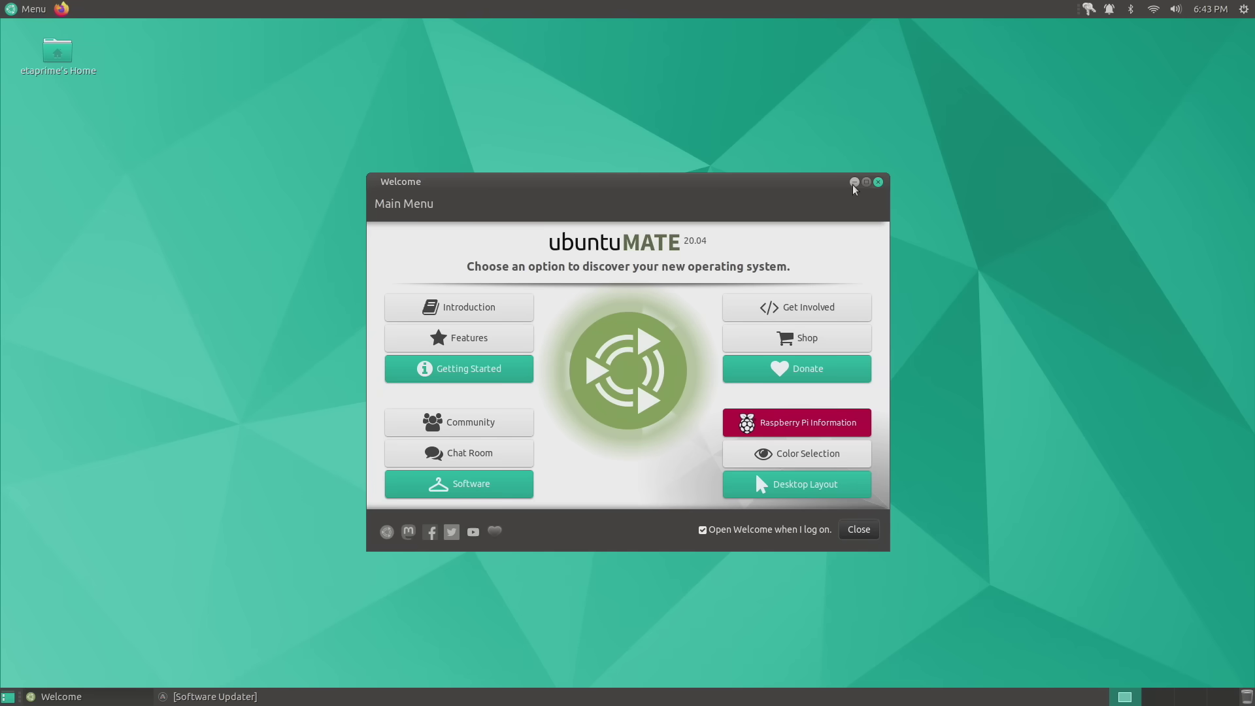
click(878, 185)
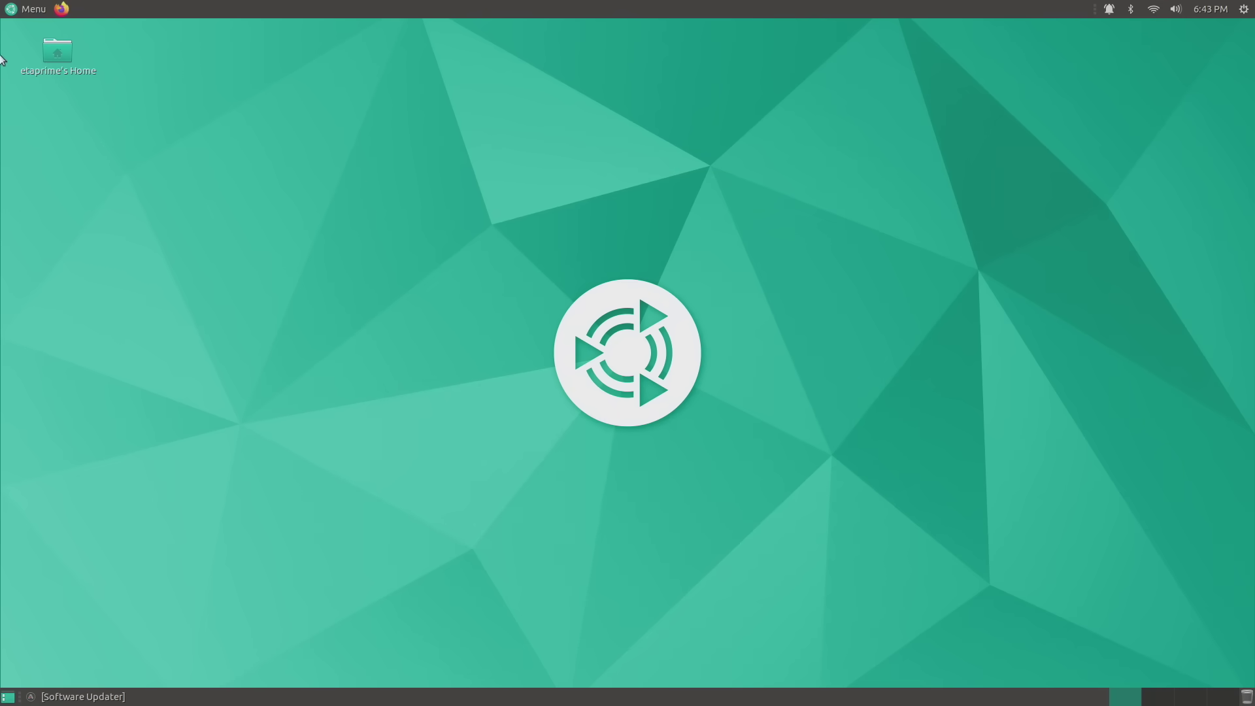
click(18, 12)
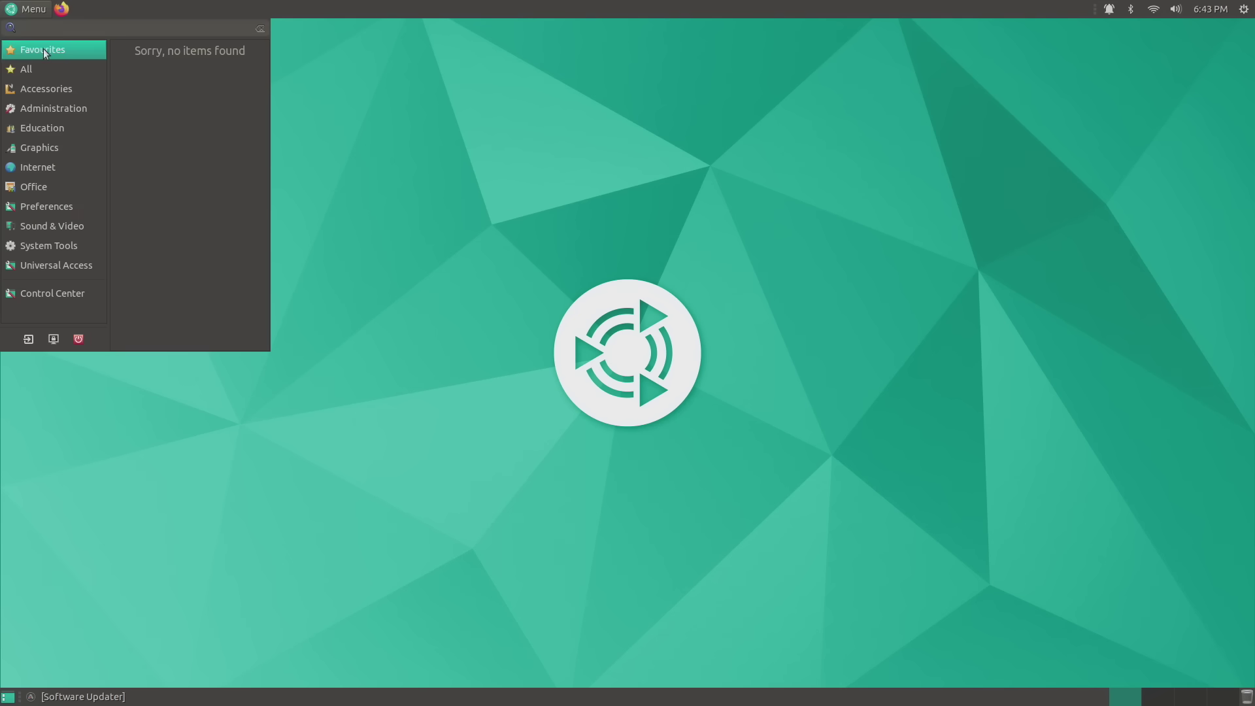
mouse_move(52, 190)
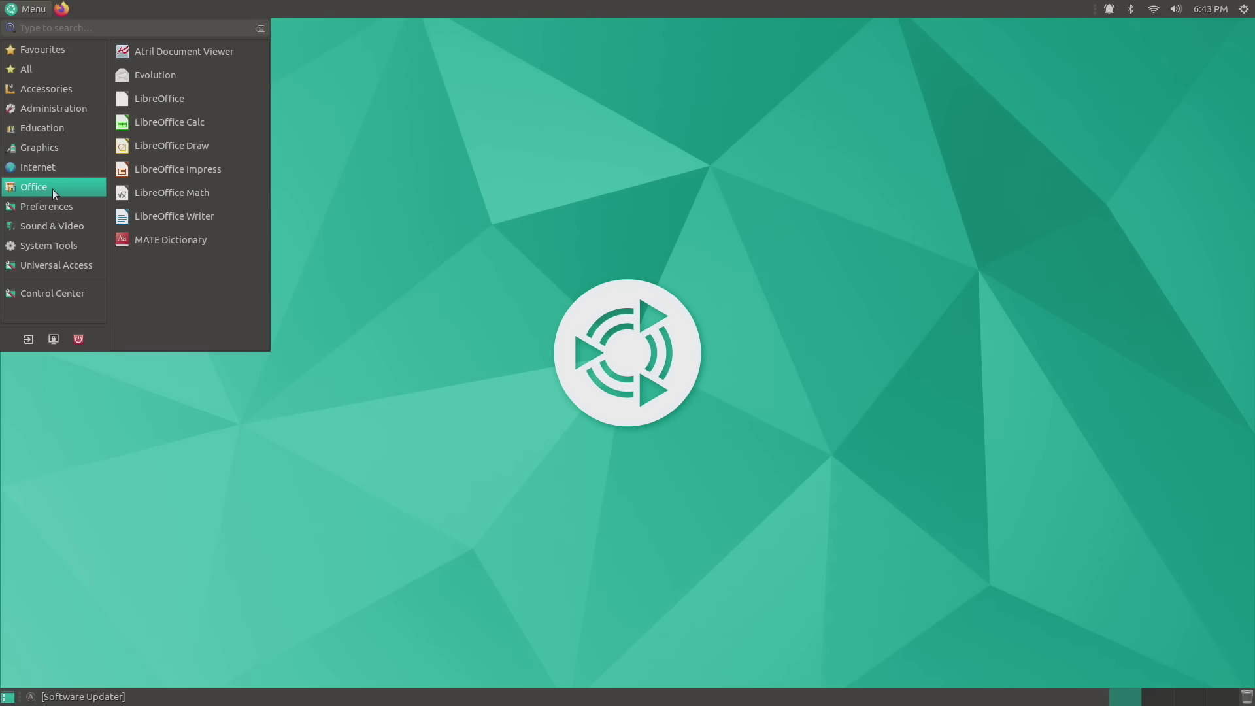
mouse_move(44, 162)
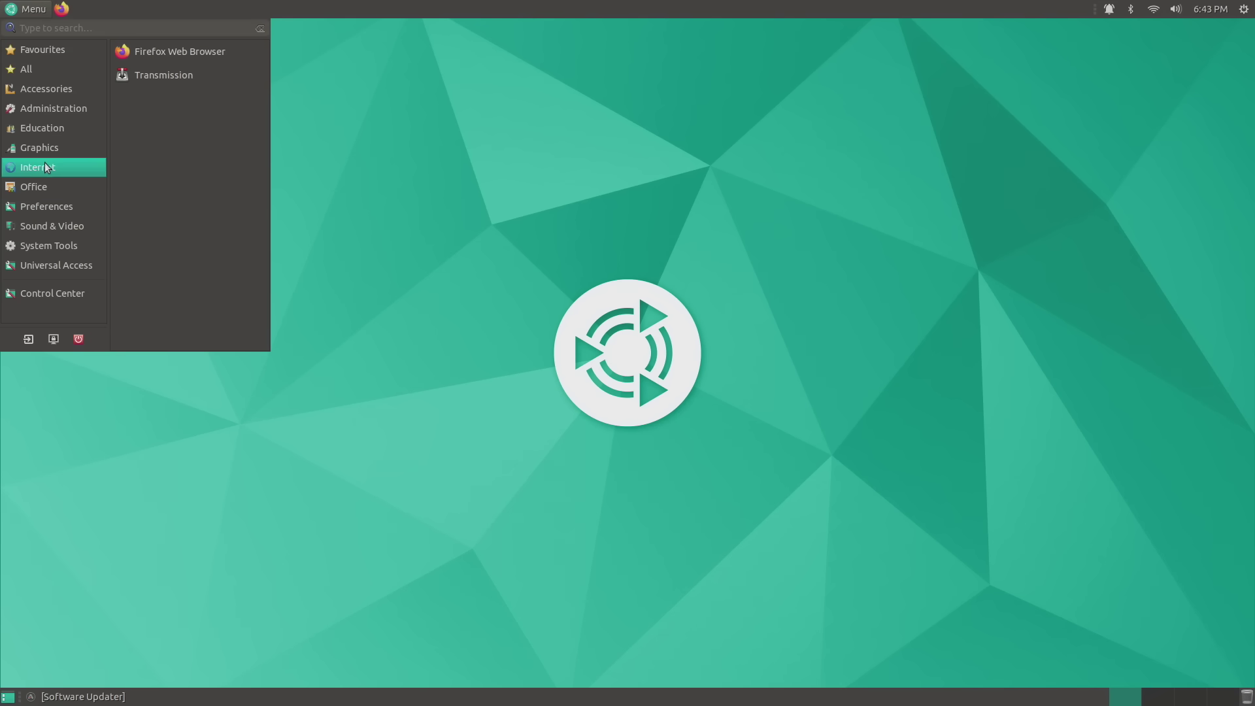
mouse_move(51, 133)
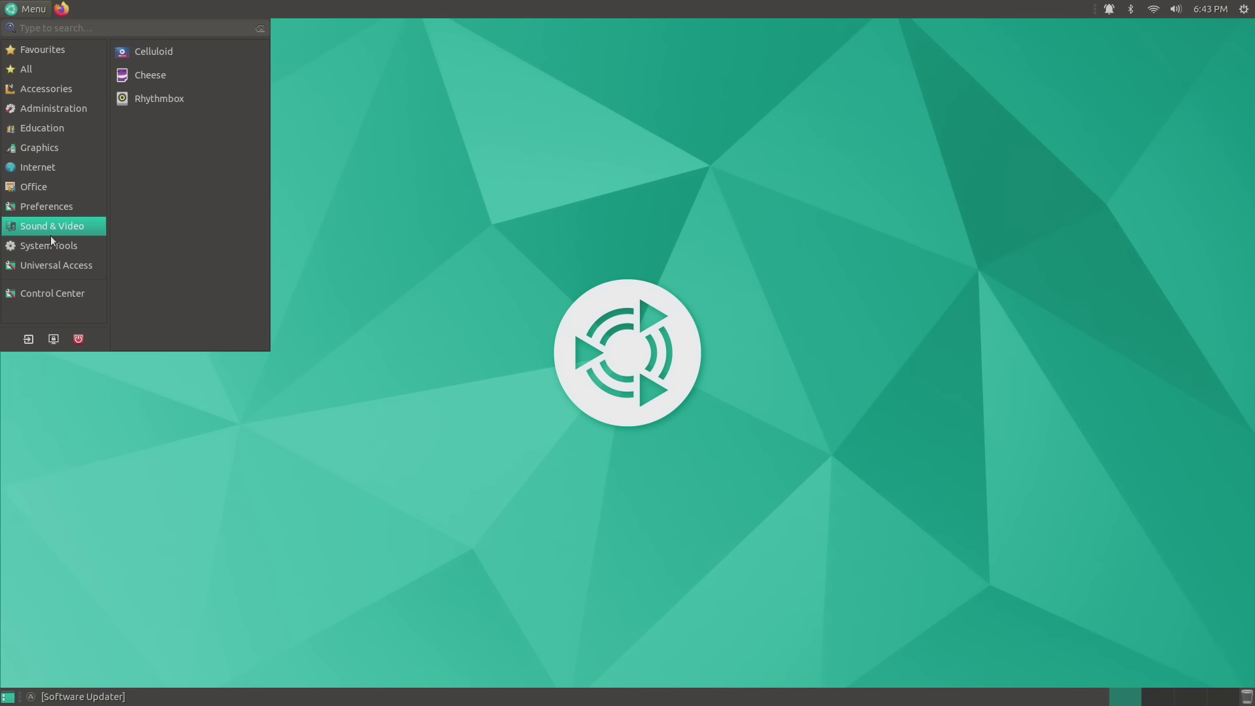
mouse_move(46, 268)
click(522, 223)
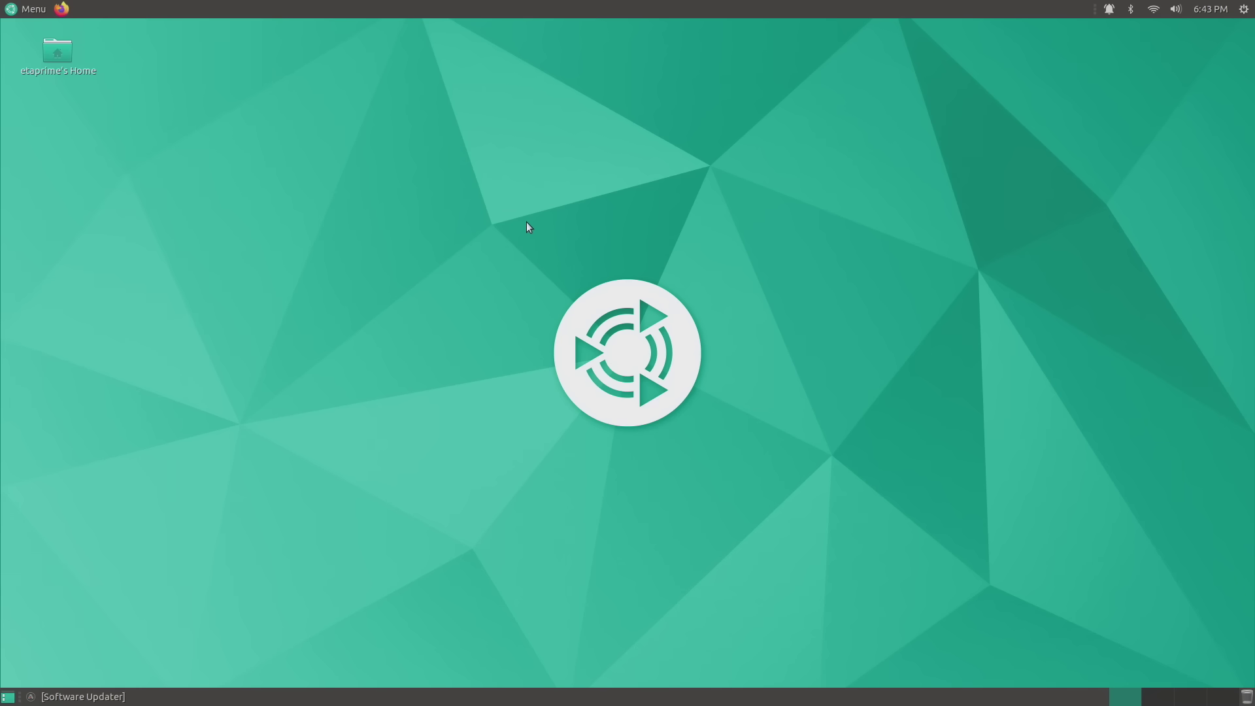
click(1132, 11)
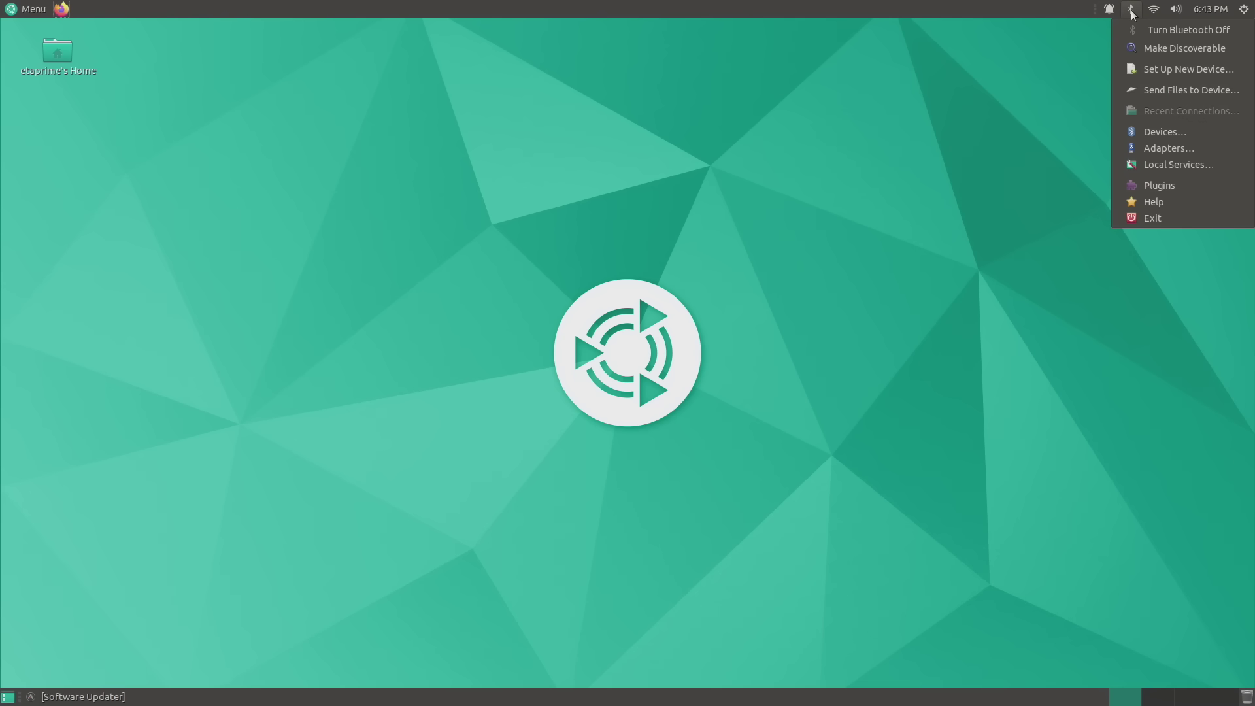
mouse_move(1180, 10)
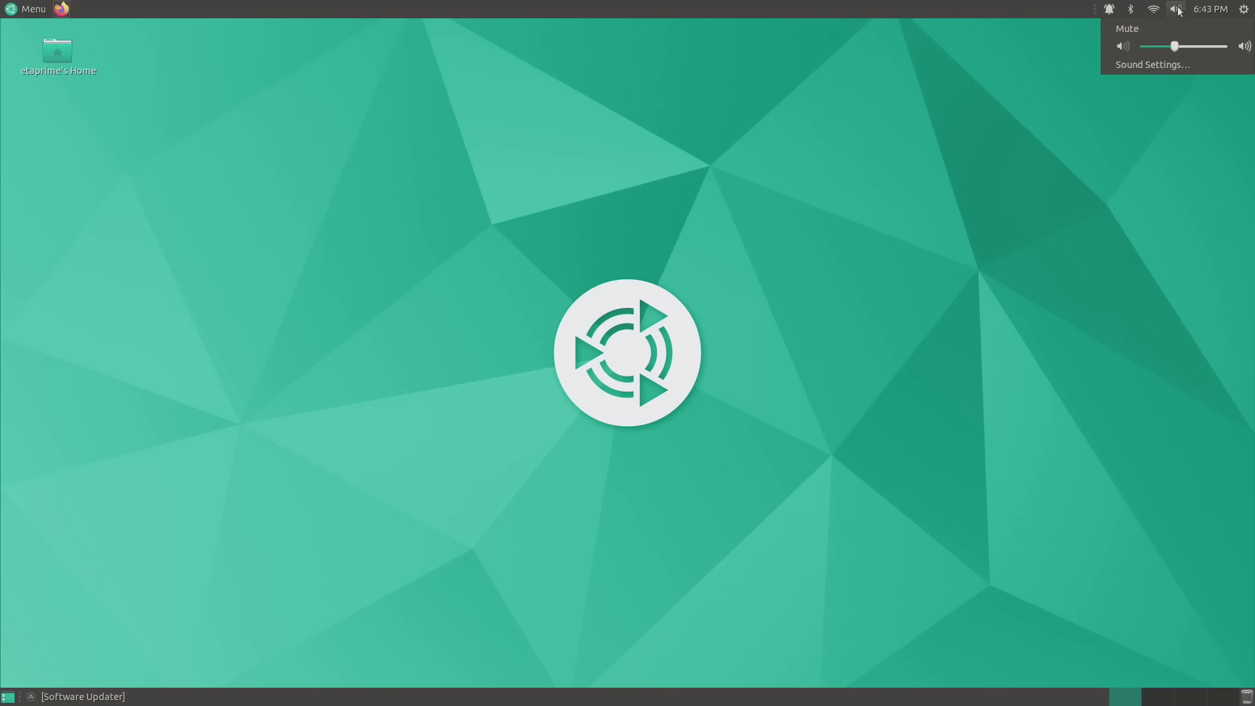
mouse_move(1246, 10)
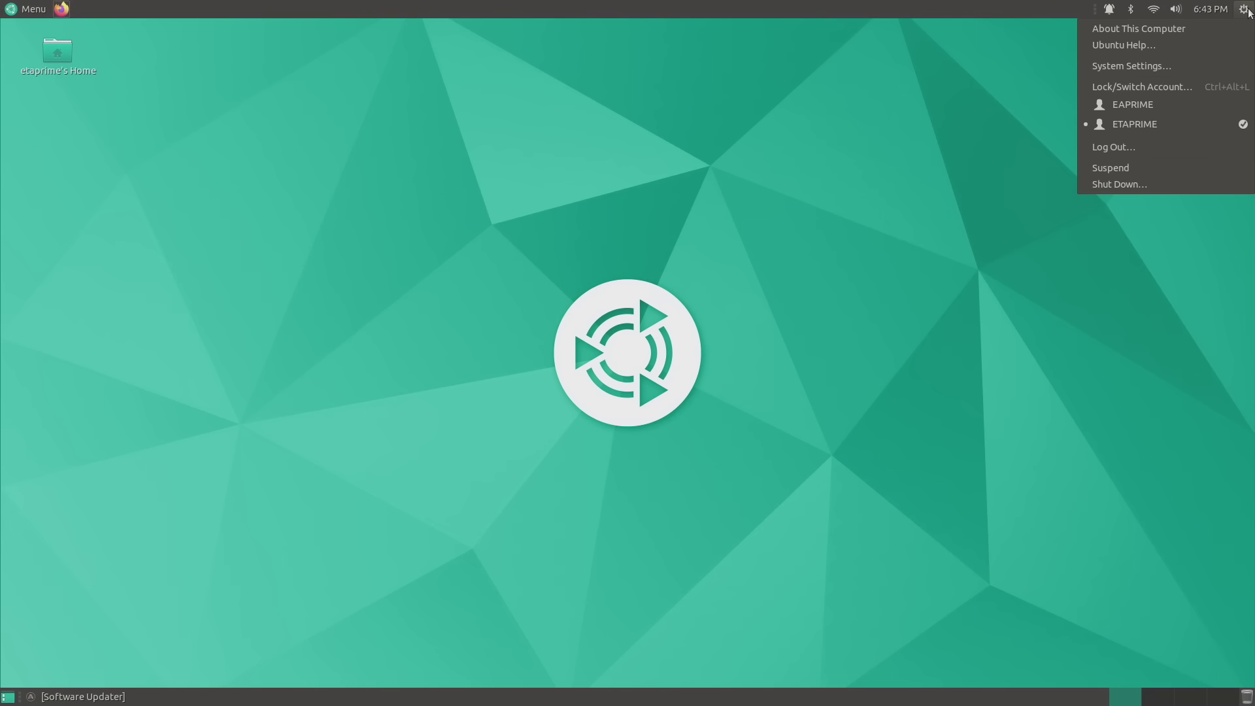
click(1175, 30)
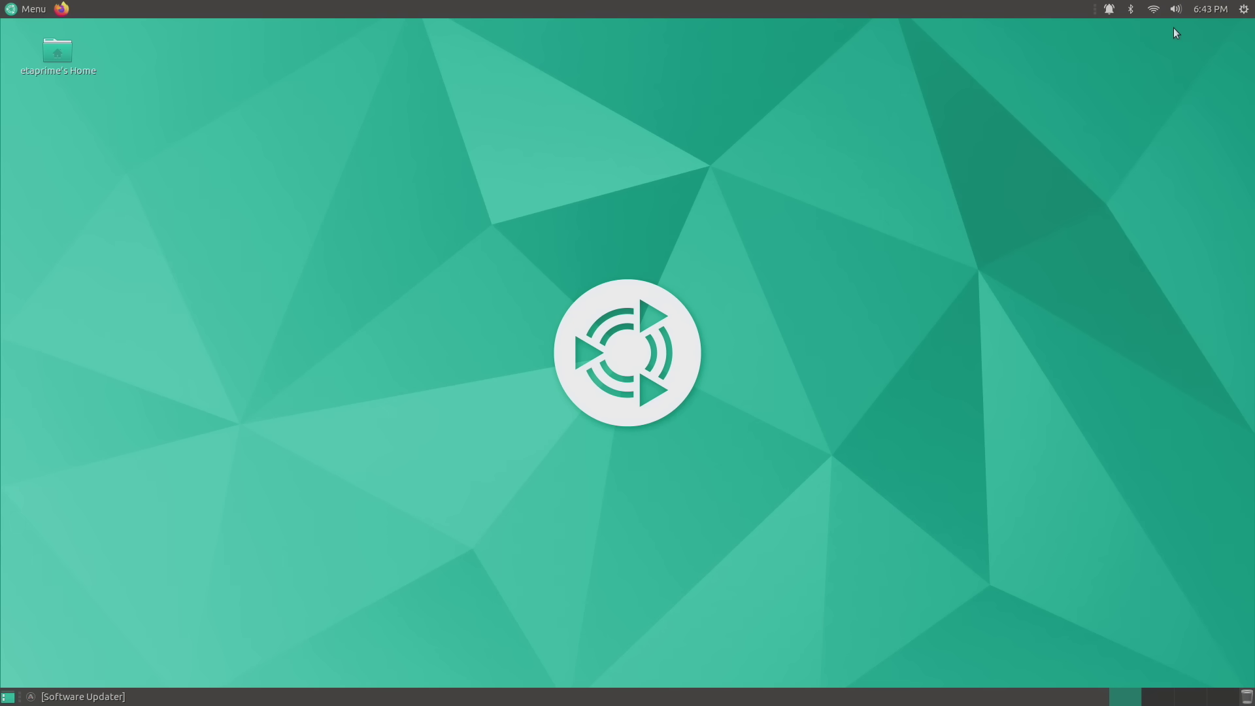
drag(313, 60, 608, 96)
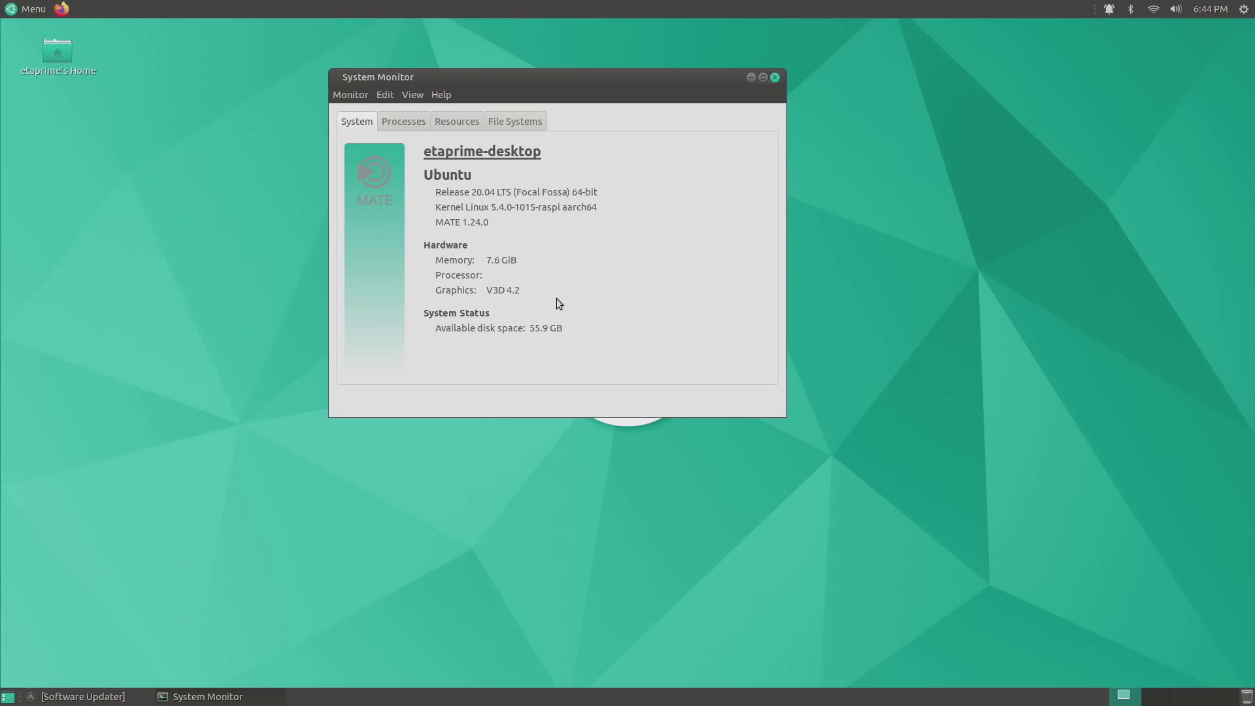
click(775, 77)
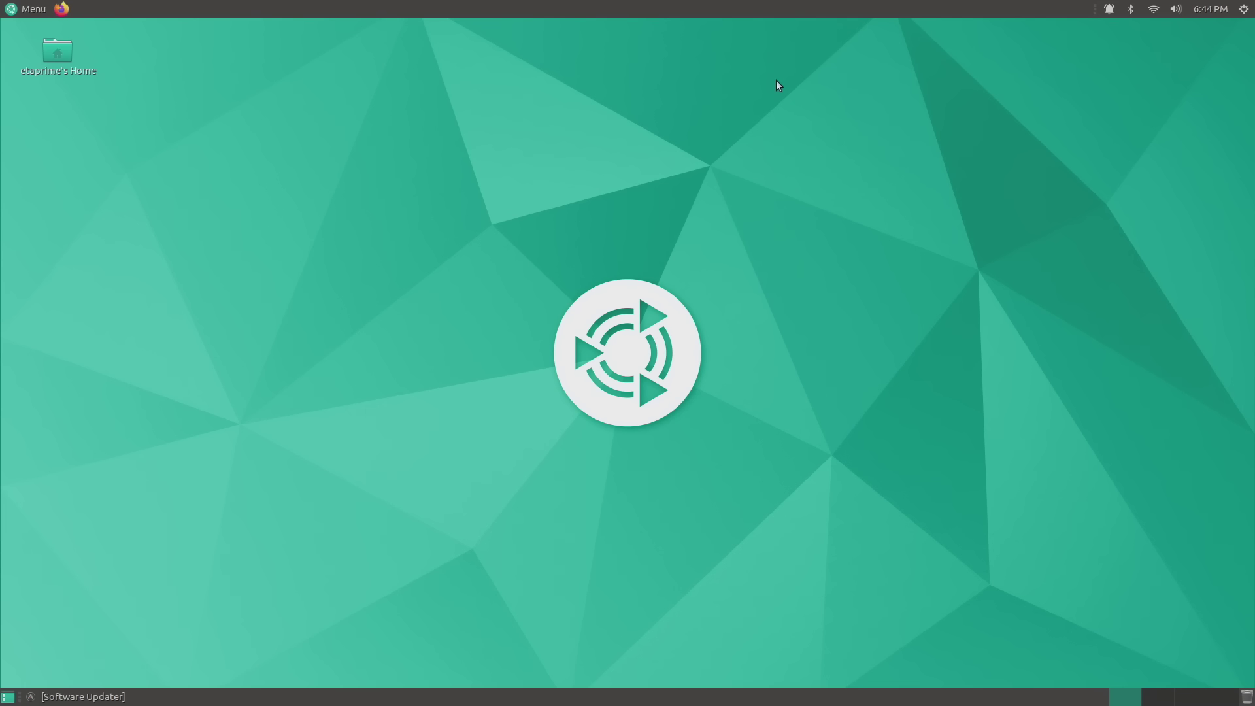